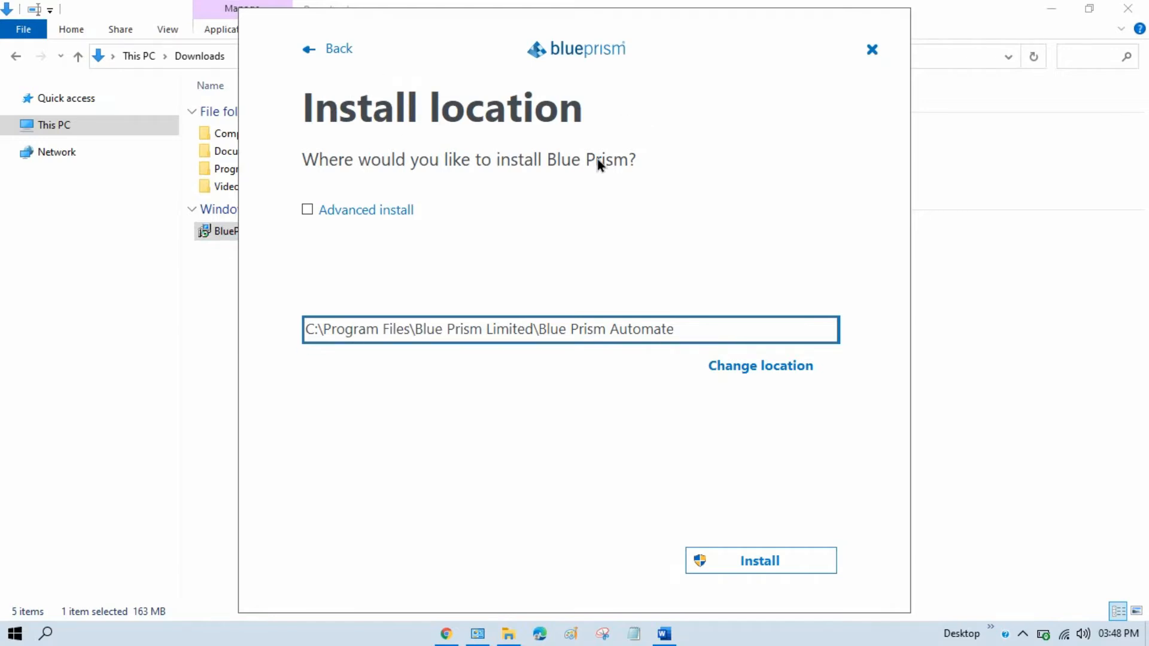
- Install Blue Prism to C:\Program Files\Blue Prism Limited\Blue Prism Automate
{"action": "left_click", "coordinate": [777, 563]}
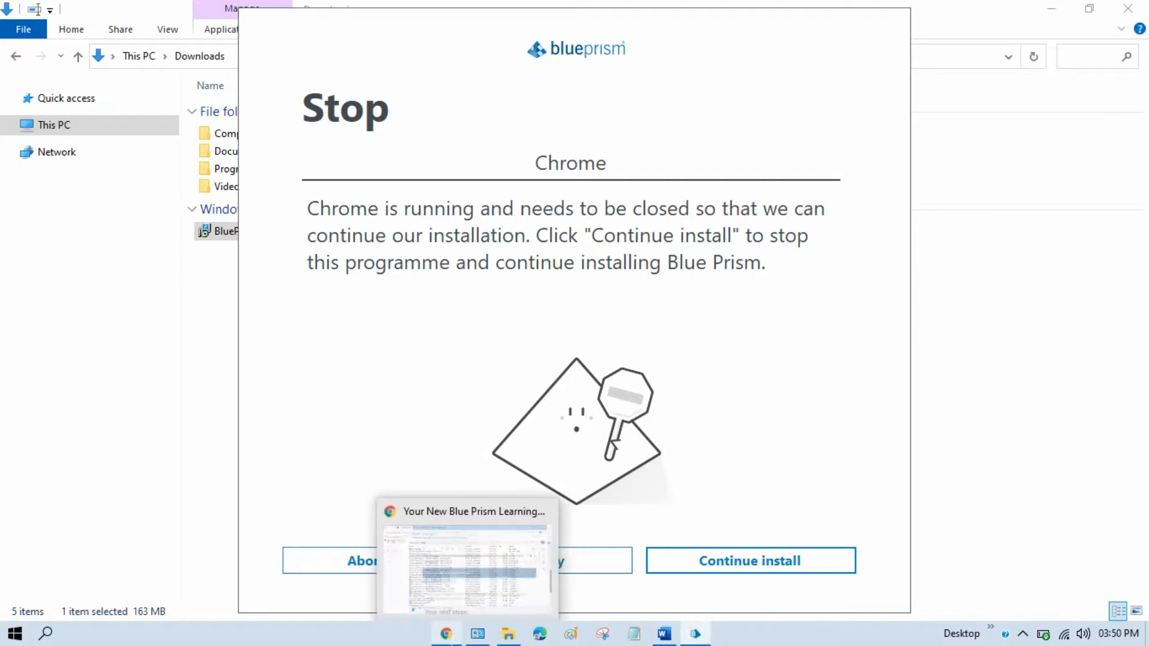
- Retry past the Chrome-running warning so file copying resumes, then bring up Programs and Features
{"action": "left_click", "coordinate": [540, 549]}
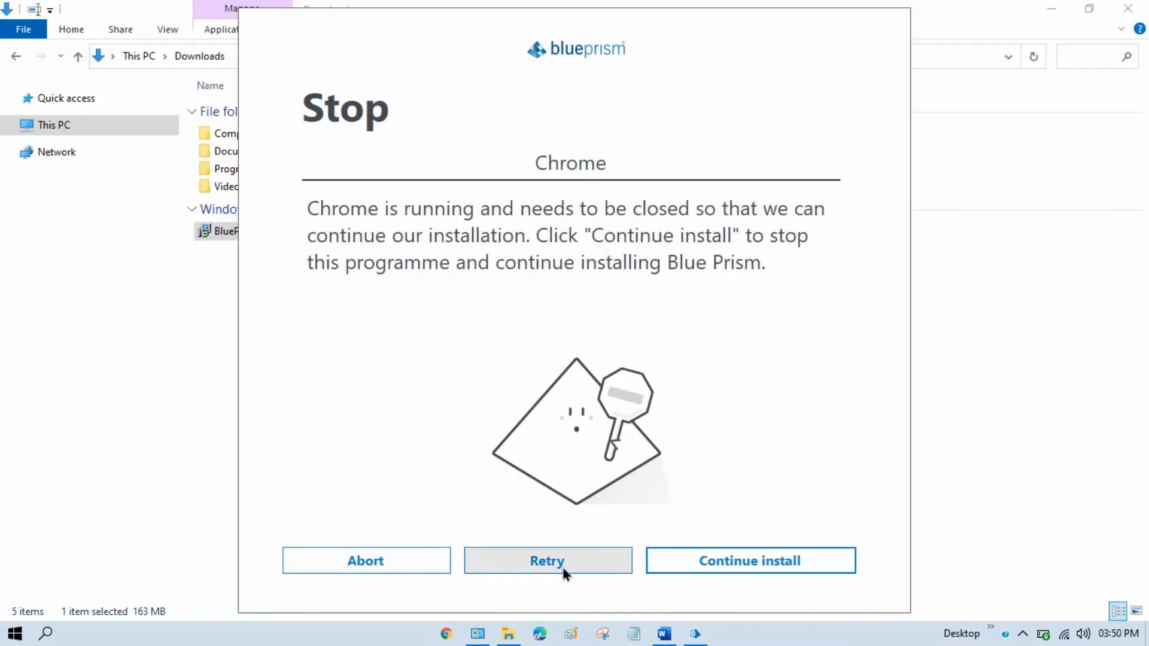
{"action": "left_click", "coordinate": [594, 563]}
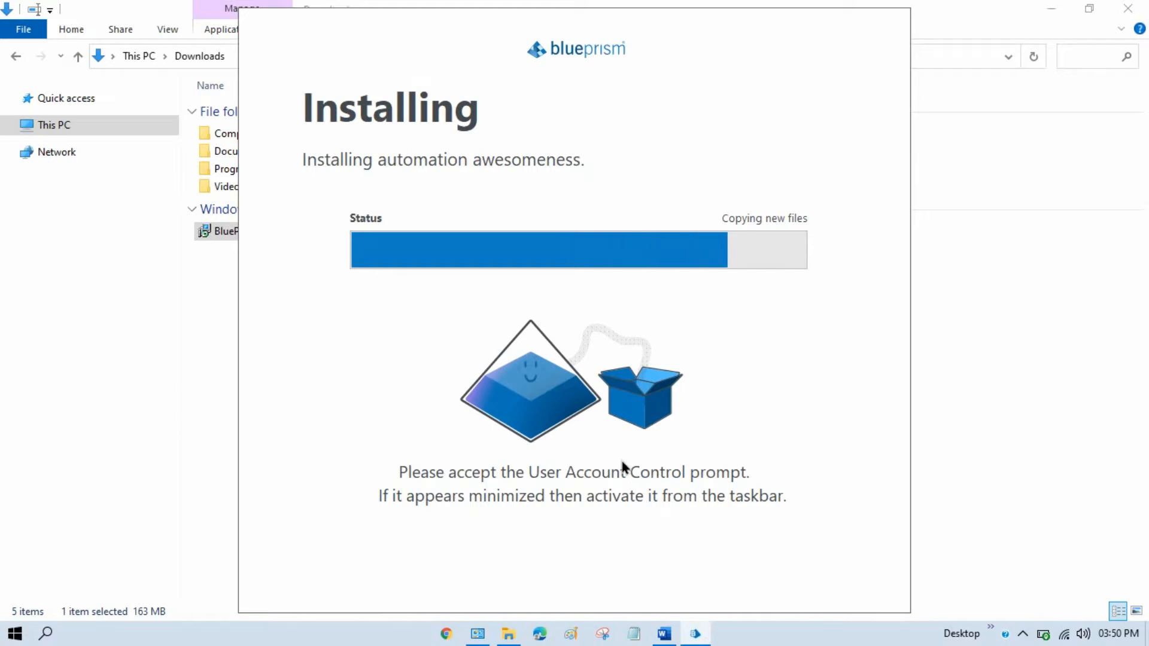
{"action": "left_click", "coordinate": [477, 633]}
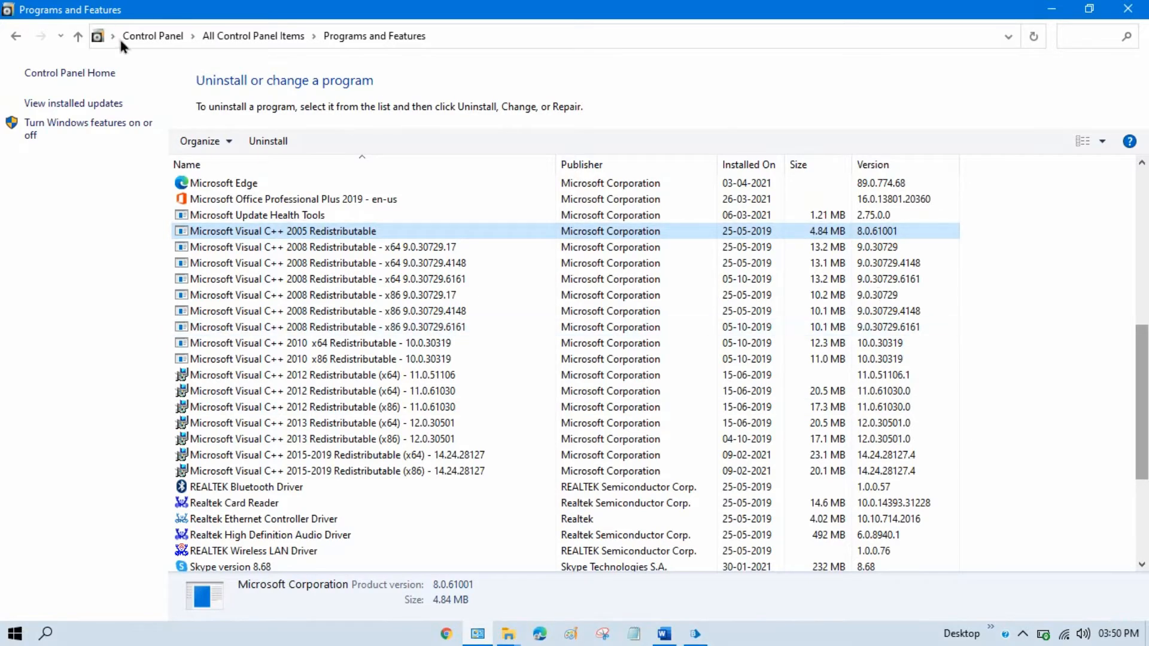
- Close the Programs and Features window to reveal the installer's success page
{"action": "left_click_drag", "start_coordinate": [1147, 380], "coordinate": [1148, 380]}
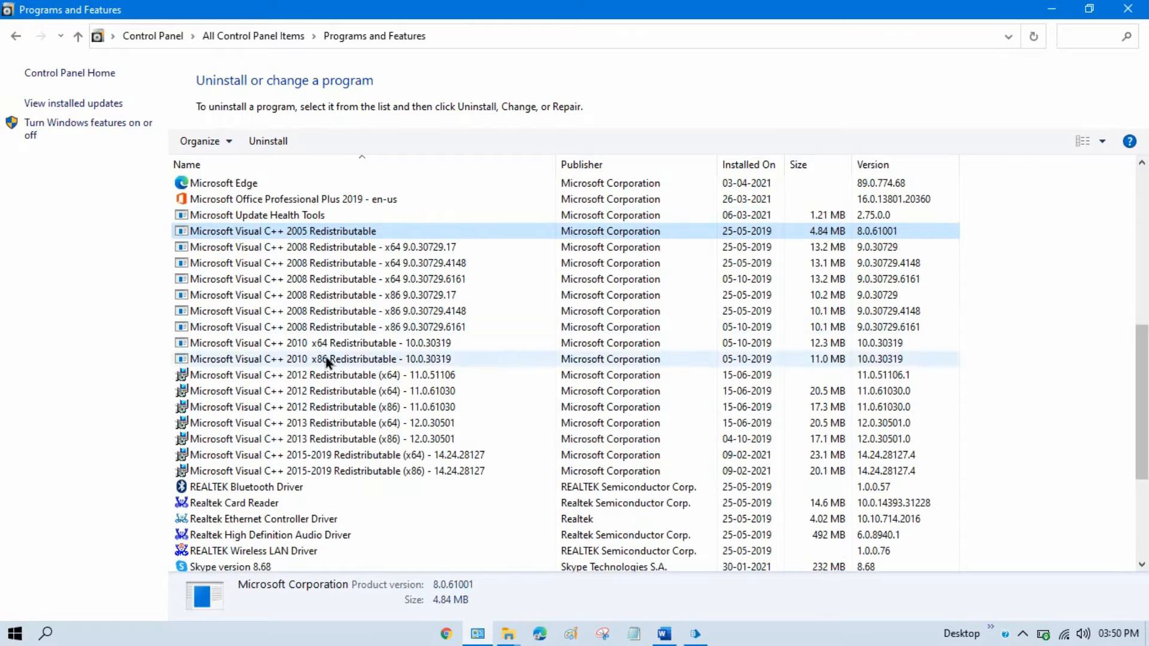
{"action": "left_click", "coordinate": [1129, 10]}
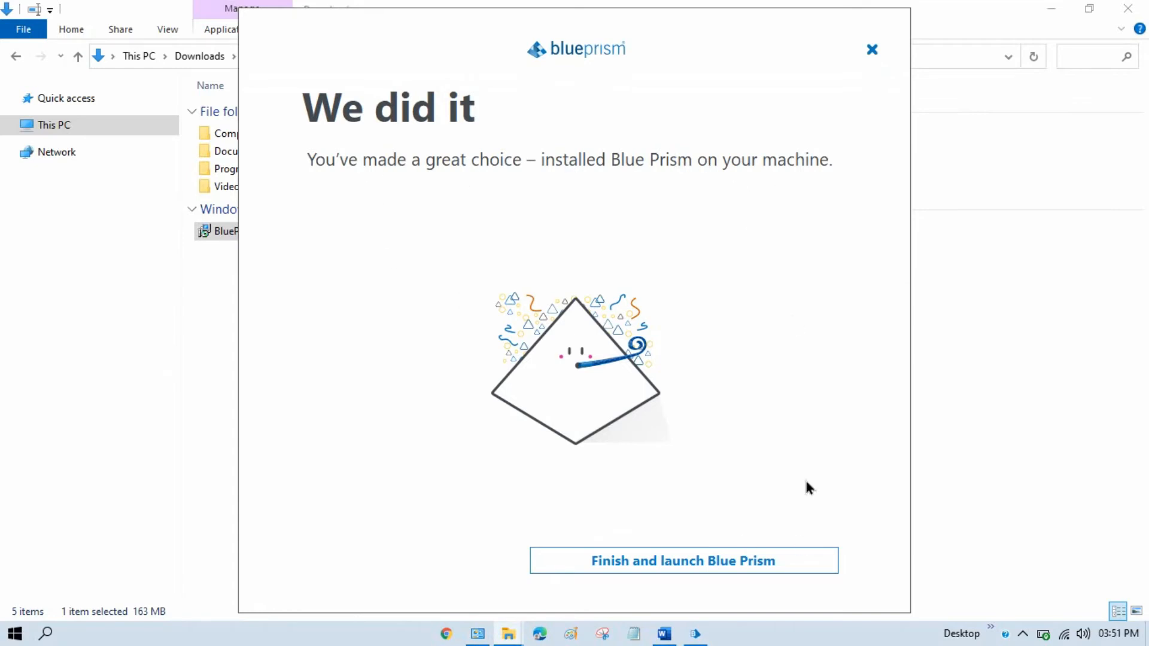
- Finish the installer, launch Blue Prism, and create and confirm the admin account password
{"action": "left_click", "coordinate": [675, 559]}
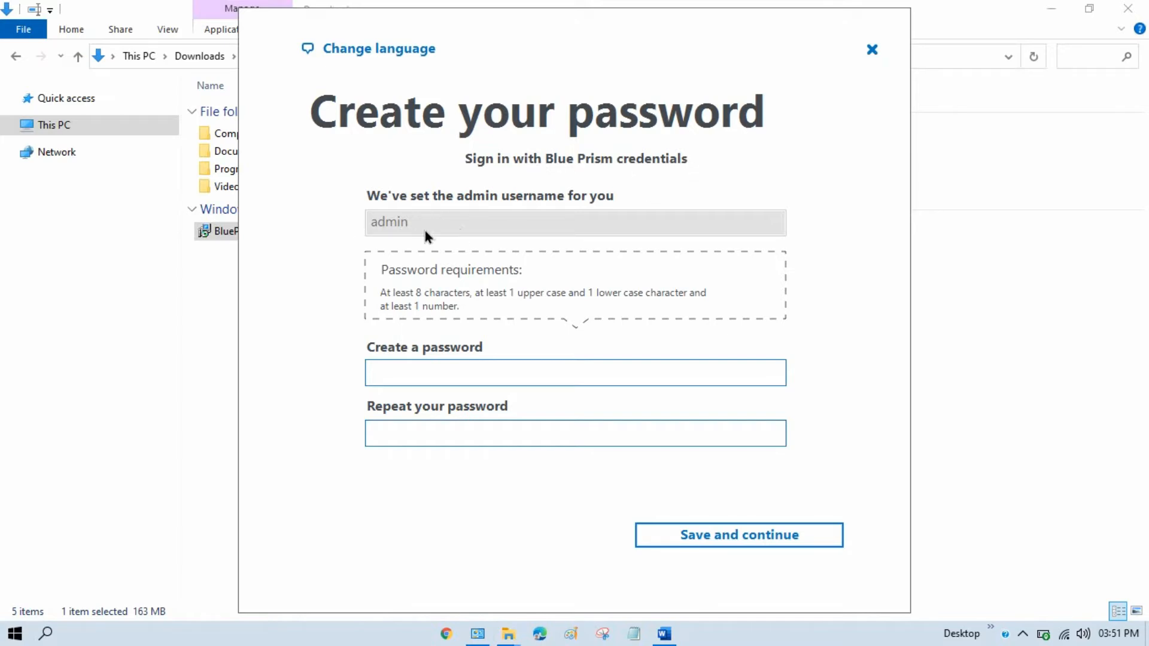
{"action": "left_click", "coordinate": [412, 376]}
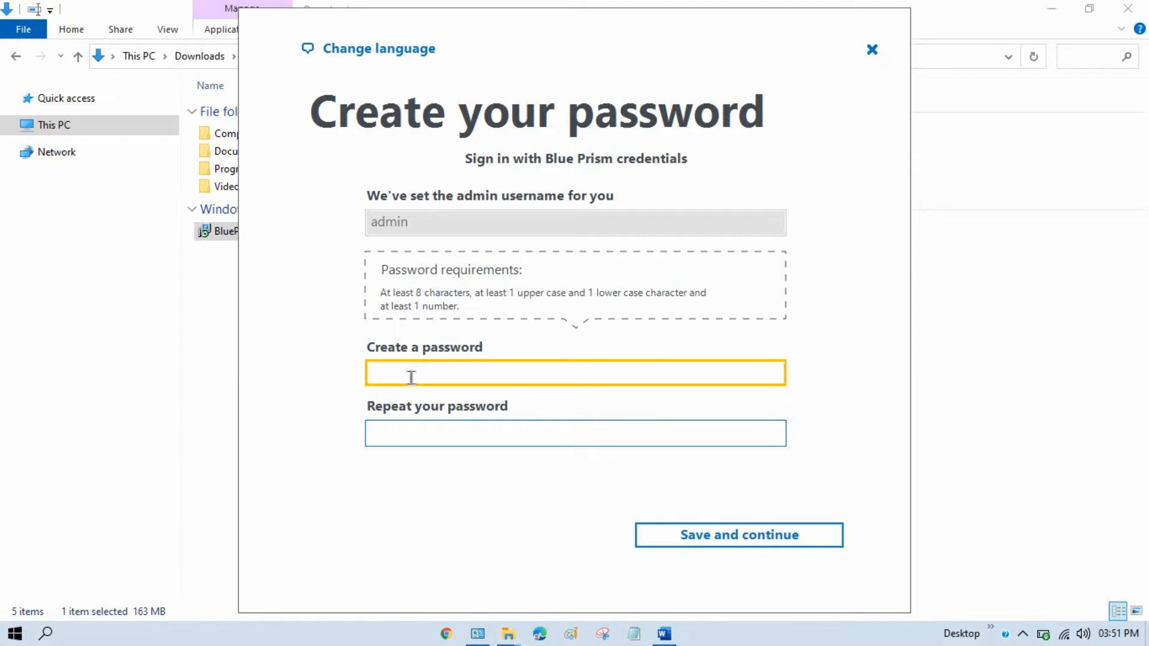
{"action": "type", "text": "Admin123"}
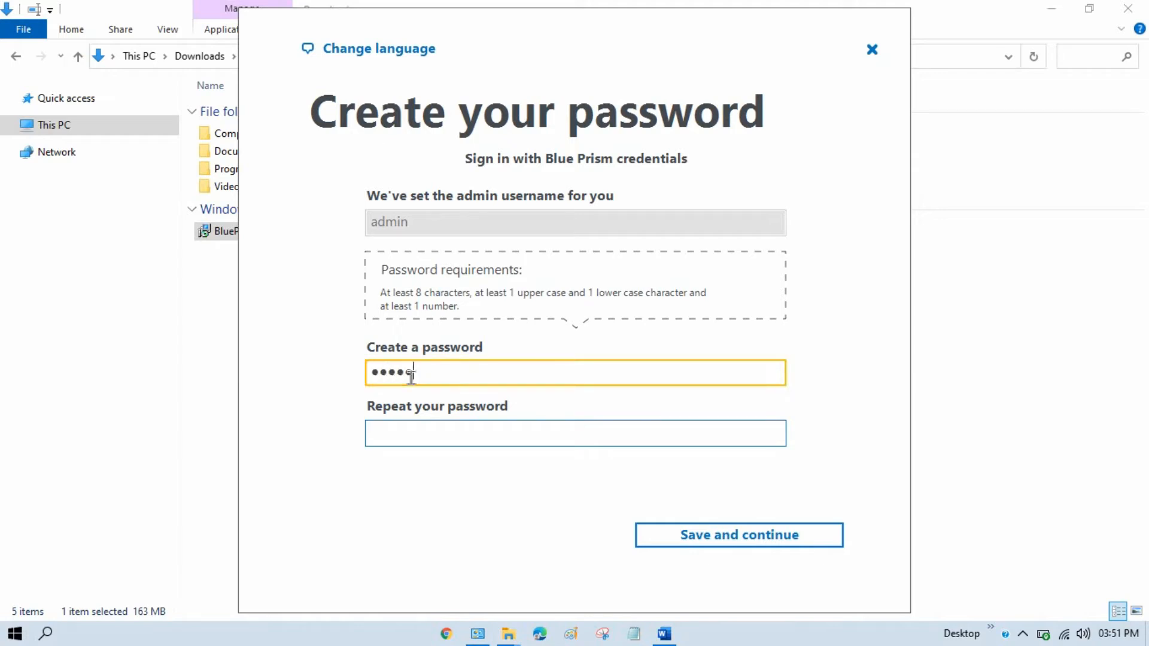
{"action": "type", "text": "3"}
{"action": "key", "text": "Tab"}
{"action": "type", "text": "Admin"}
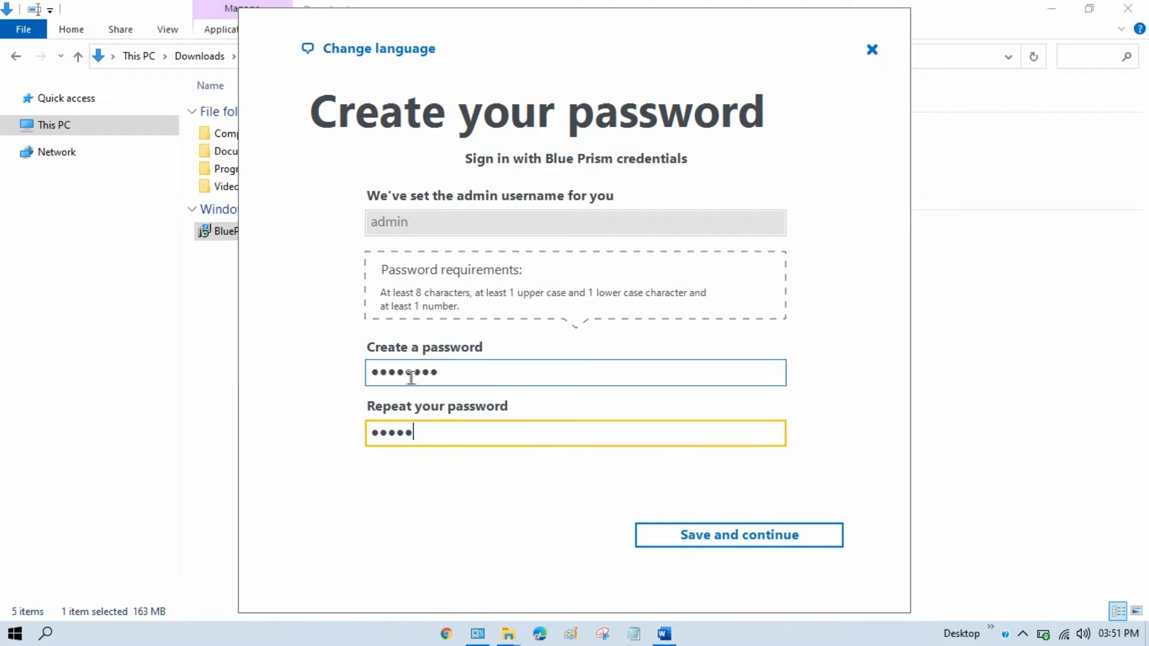
{"action": "type", "text": "123"}
{"action": "key", "text": "ctrl+a"}
{"action": "type", "text": "Admin123"}
{"action": "left_click", "coordinate": [769, 546]}
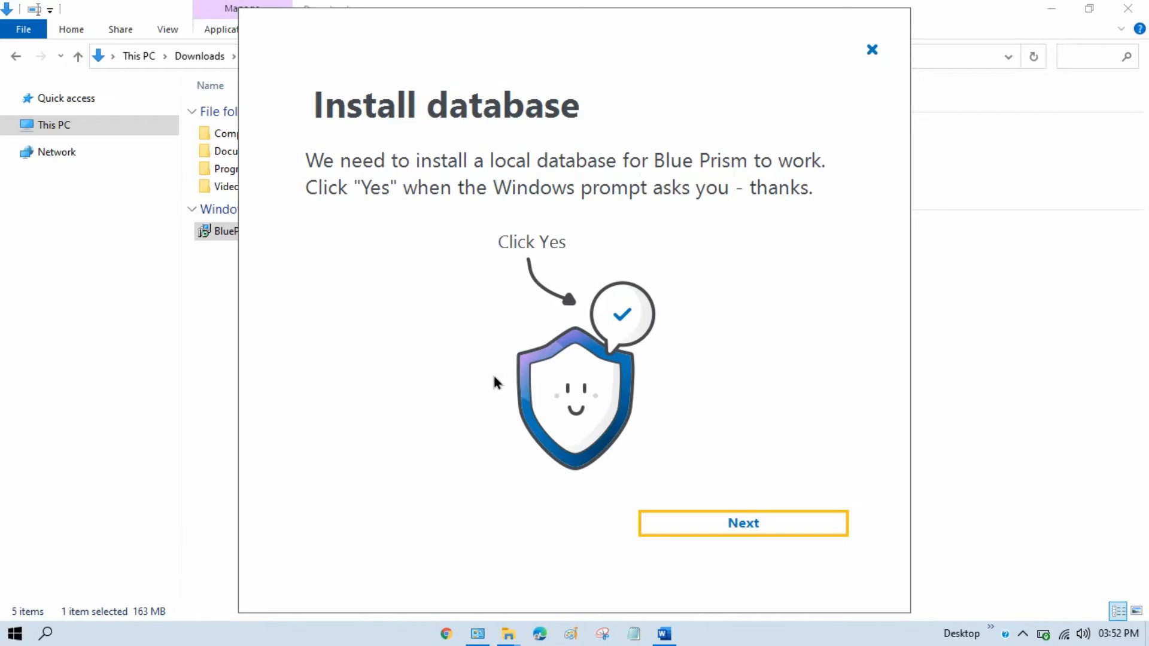
- Install the local Blue Prism database and continue to the sign-in screen
{"action": "left_click", "coordinate": [755, 524]}
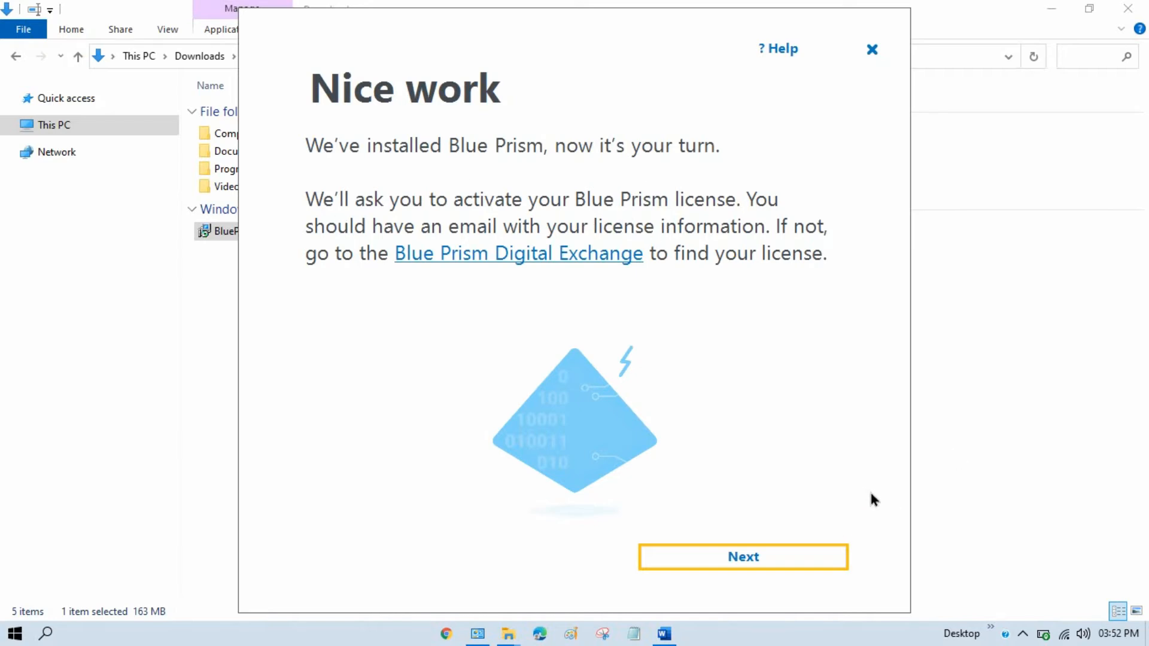
{"action": "left_click", "coordinate": [764, 566]}
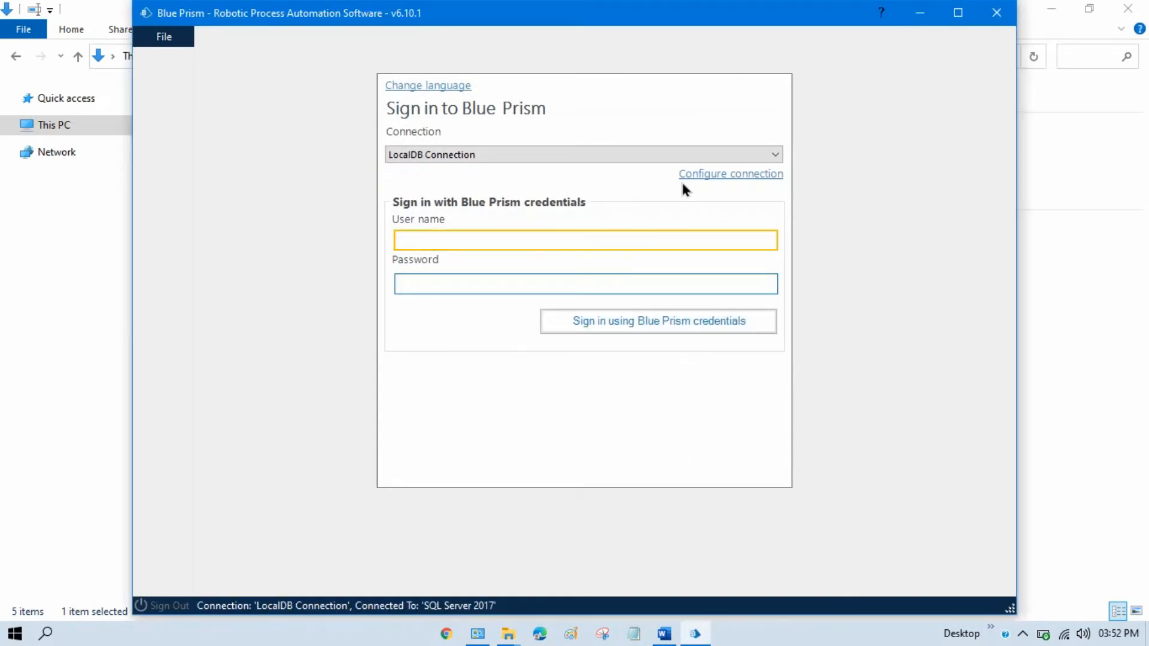
- Keep LocalDB Connection, test it to get 'Database valid.', and close the connection settings
{"action": "left_click", "coordinate": [494, 156]}
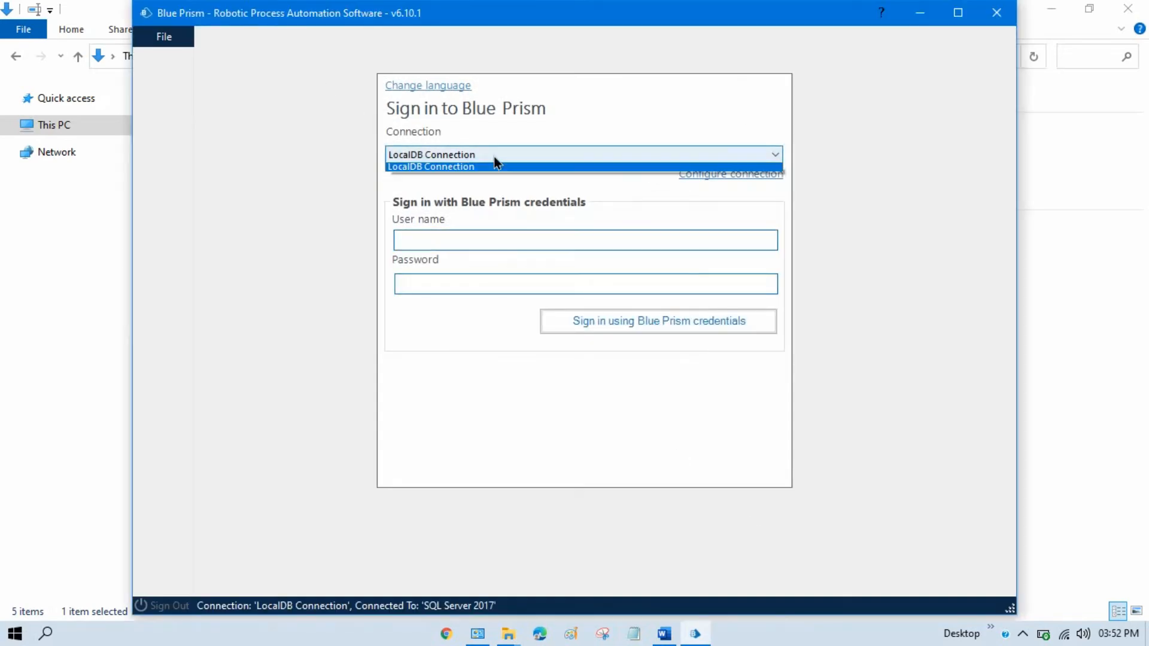
{"action": "left_click", "coordinate": [458, 158]}
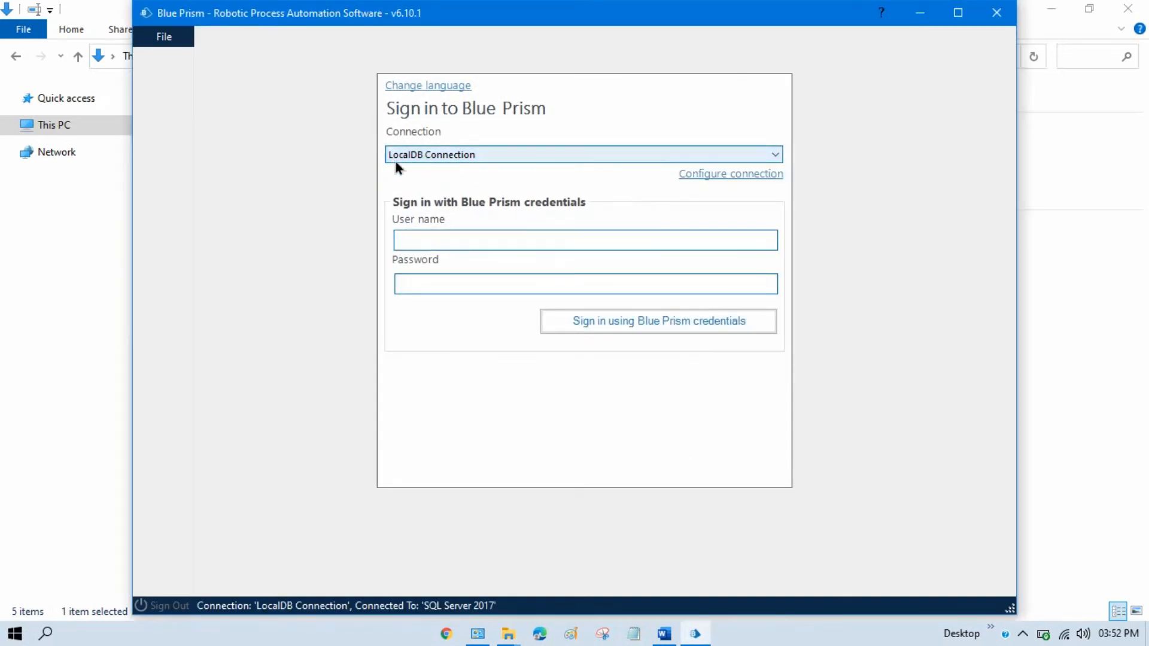
{"action": "left_click", "coordinate": [731, 174]}
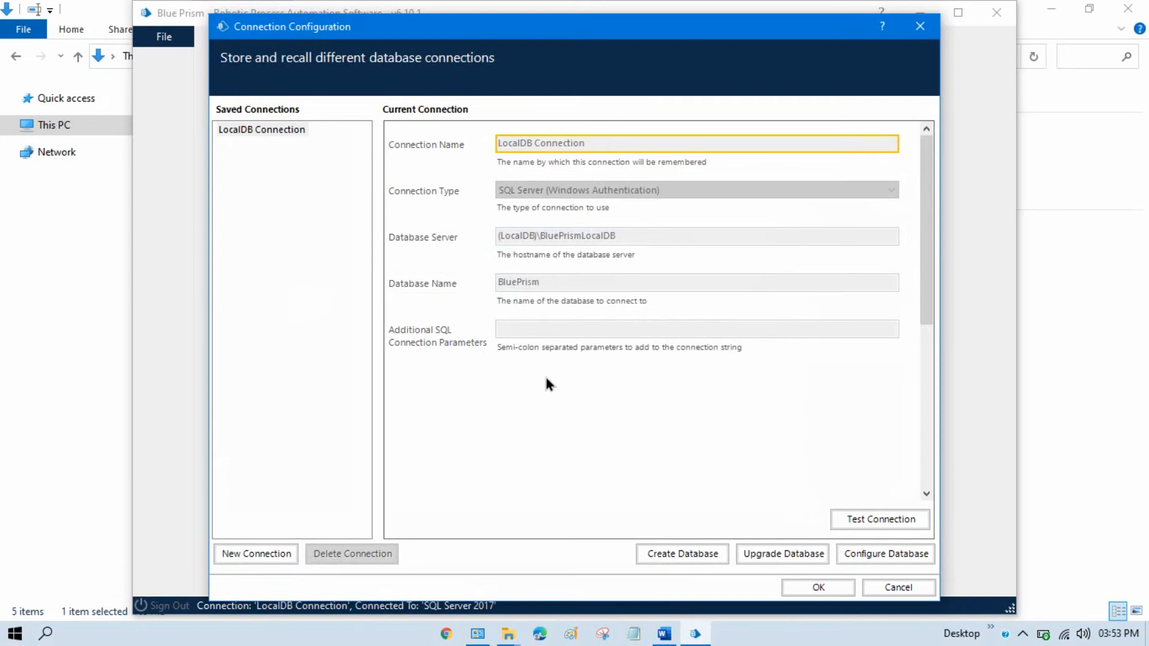
{"action": "left_click", "coordinate": [894, 520]}
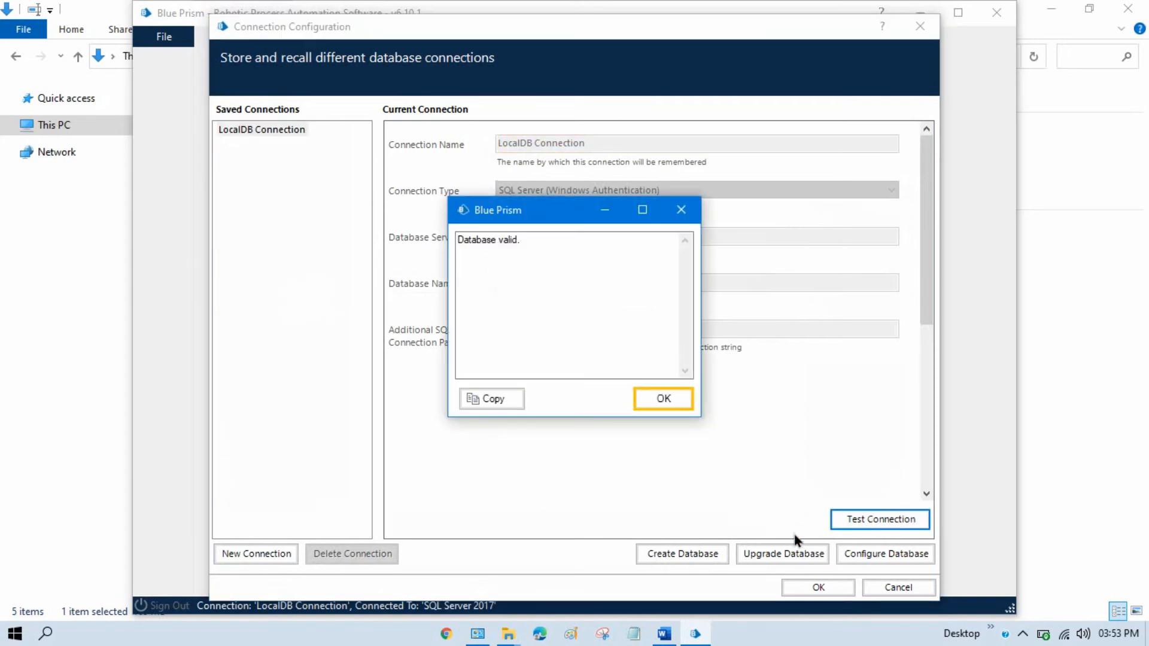
{"action": "left_click_drag", "start_coordinate": [546, 243], "coordinate": [434, 239]}
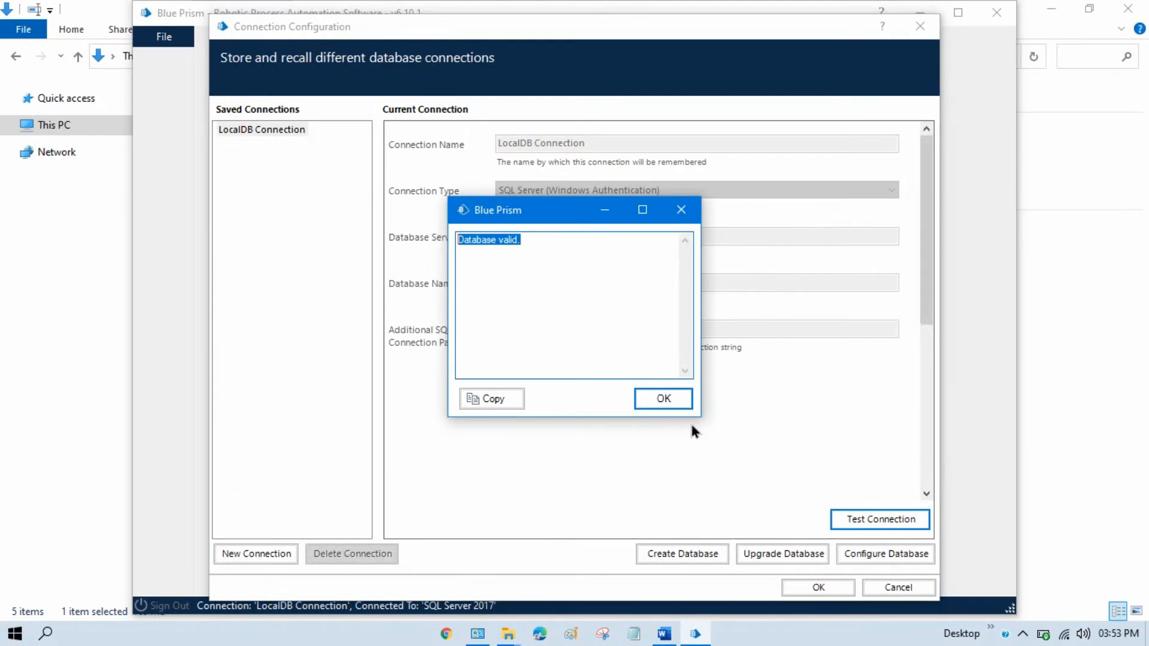
{"action": "left_click", "coordinate": [643, 399]}
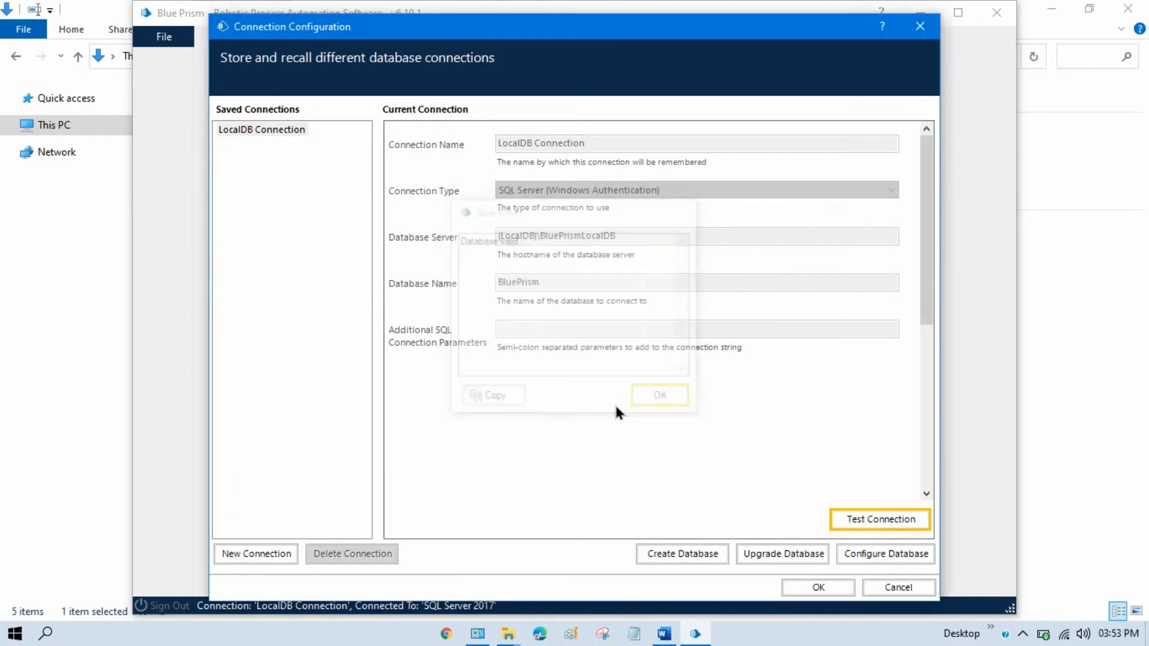
{"action": "left_click", "coordinate": [818, 588]}
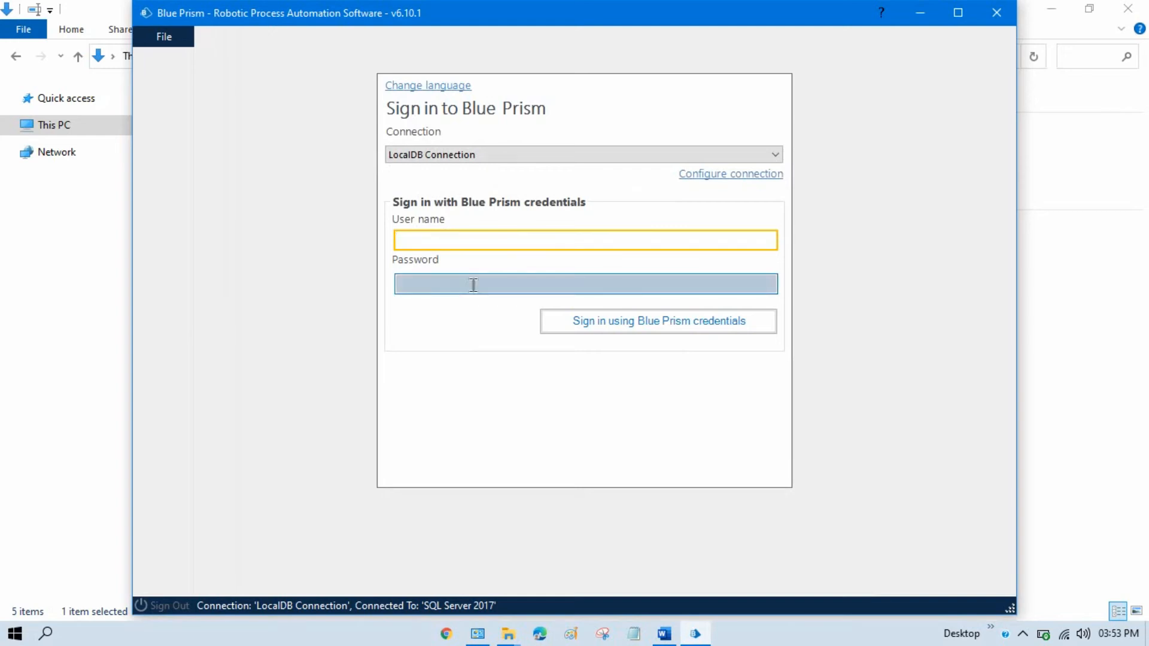
- Sign in with user name admin and the account password using Blue Prism credentials
{"action": "type", "text": "admin"}
{"action": "left_click", "coordinate": [474, 285]}
{"action": "type", "text": "admin"}
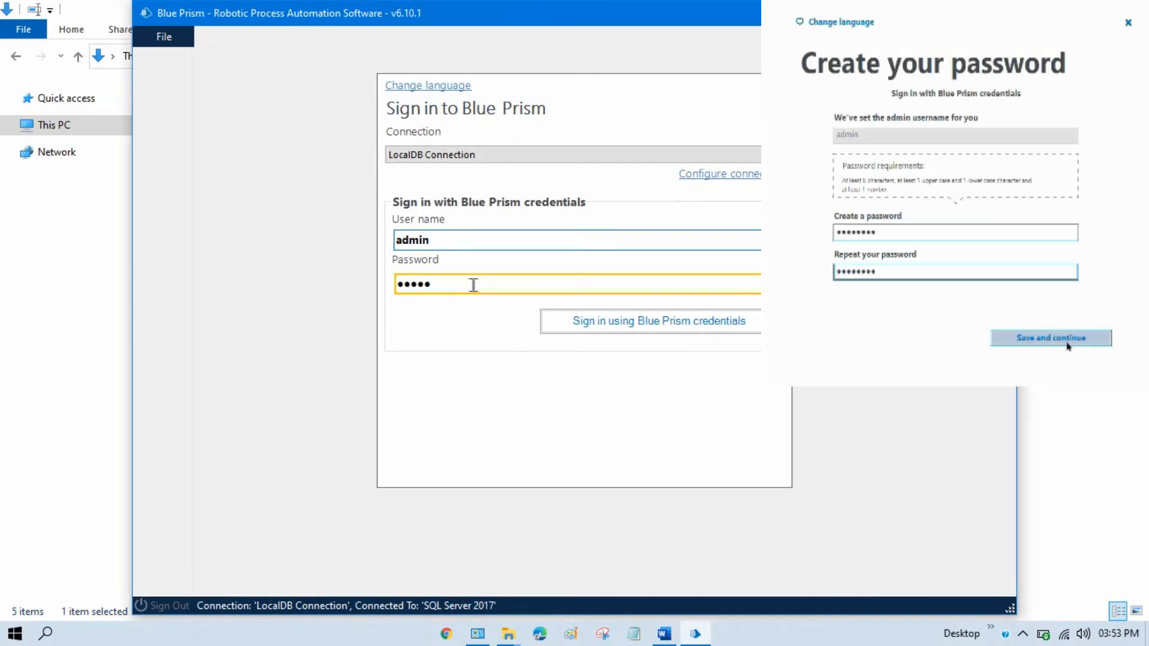
{"action": "type", "text": "123"}
{"action": "left_click", "coordinate": [626, 331]}
{"action": "left_click", "coordinate": [618, 326]}
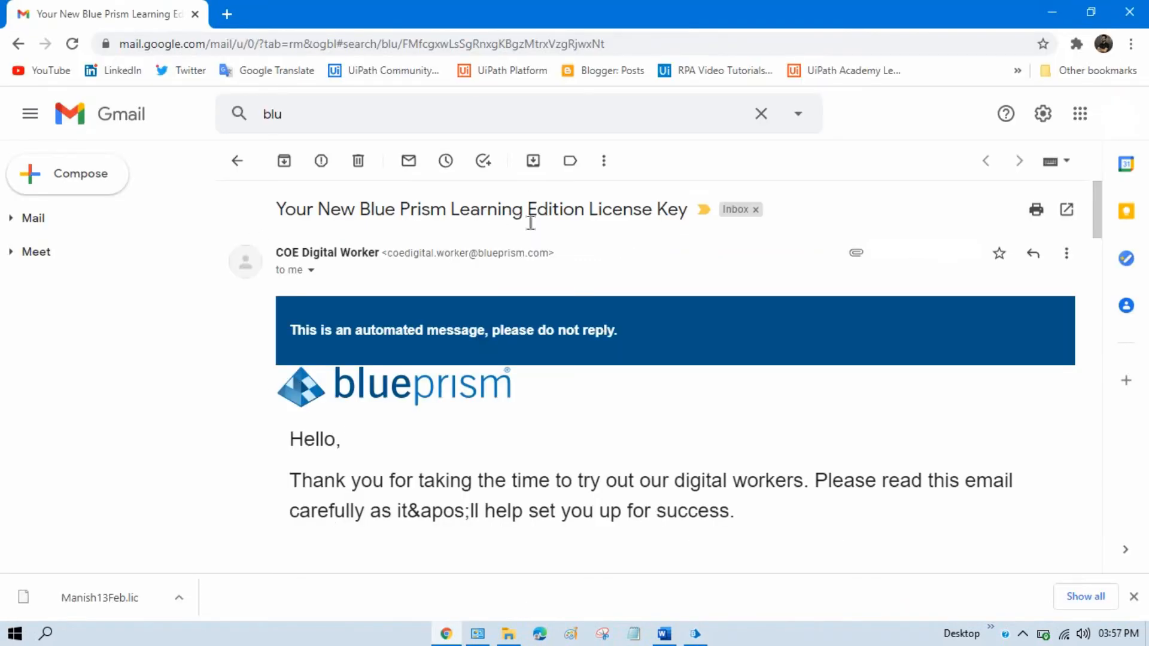
- Minimize Chrome so the Activate Blue Prism page is visible again
{"action": "left_click_drag", "start_coordinate": [1098, 223], "coordinate": [1095, 562]}
{"action": "mouse_move", "coordinate": [353, 383]}
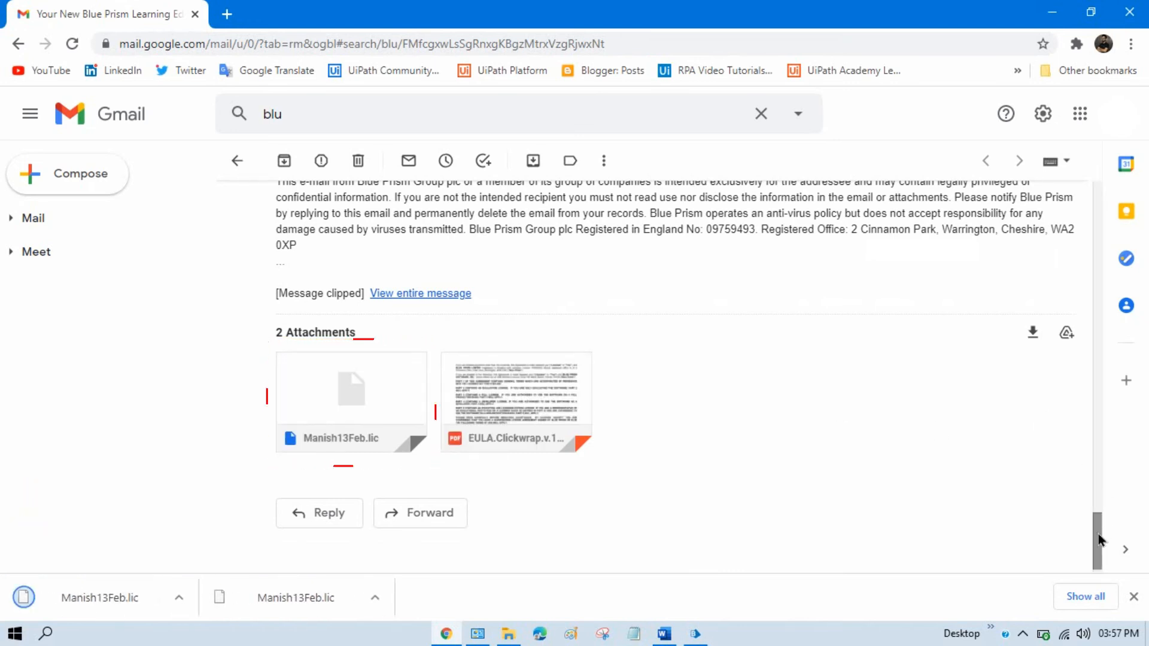
{"action": "scroll", "coordinate": [1098, 541], "scroll_direction": "down", "scroll_amount": 1}
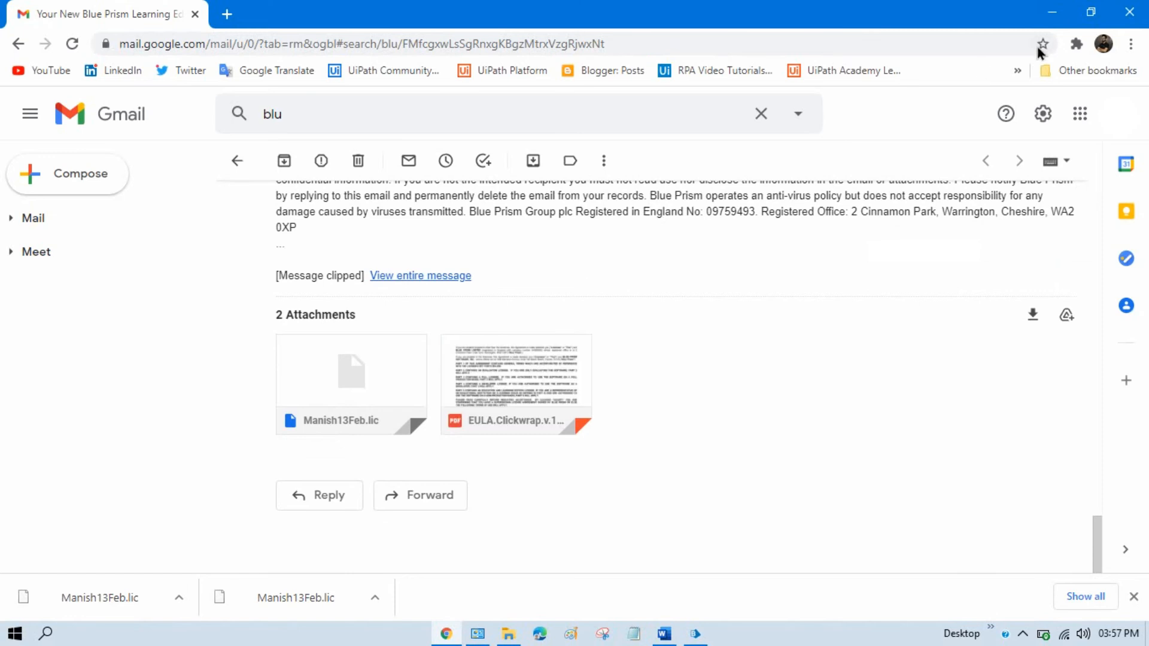
{"action": "left_click", "coordinate": [1053, 11]}
- Check the downloaded .lic file in Downloads, then return to the activation page
{"action": "mouse_move", "coordinate": [445, 633]}
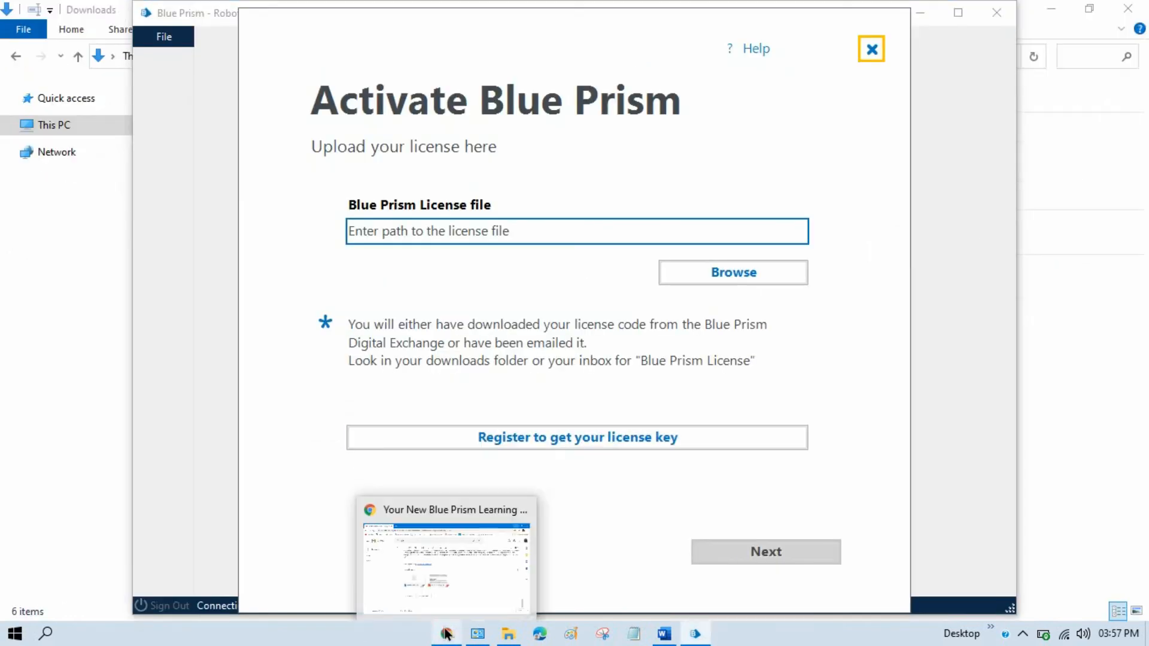
{"action": "left_click", "coordinate": [509, 633]}
{"action": "left_click", "coordinate": [238, 232]}
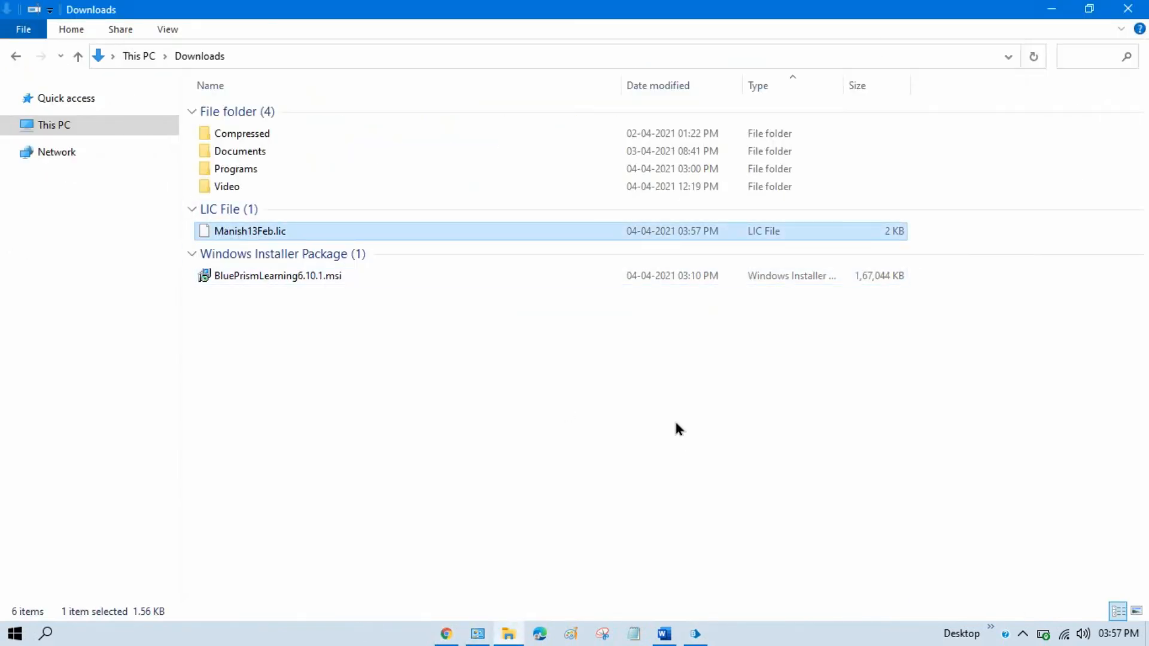
{"action": "left_click", "coordinate": [695, 634]}
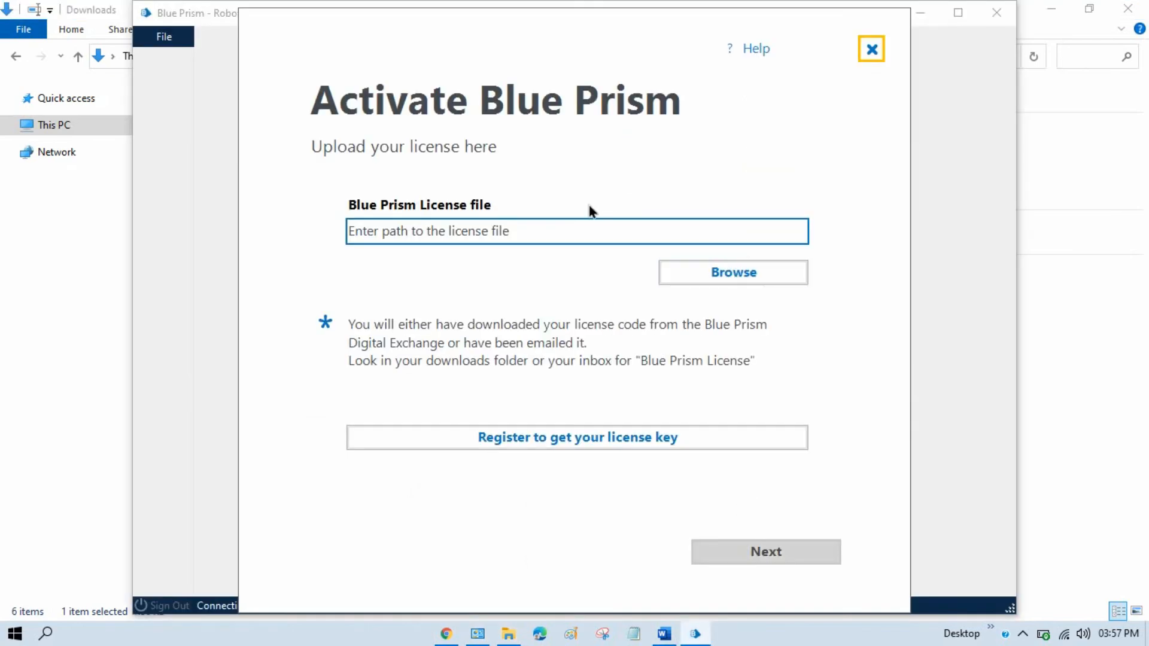
- Browse to the Downloads folder and select the .lic license file
{"action": "left_click", "coordinate": [771, 277]}
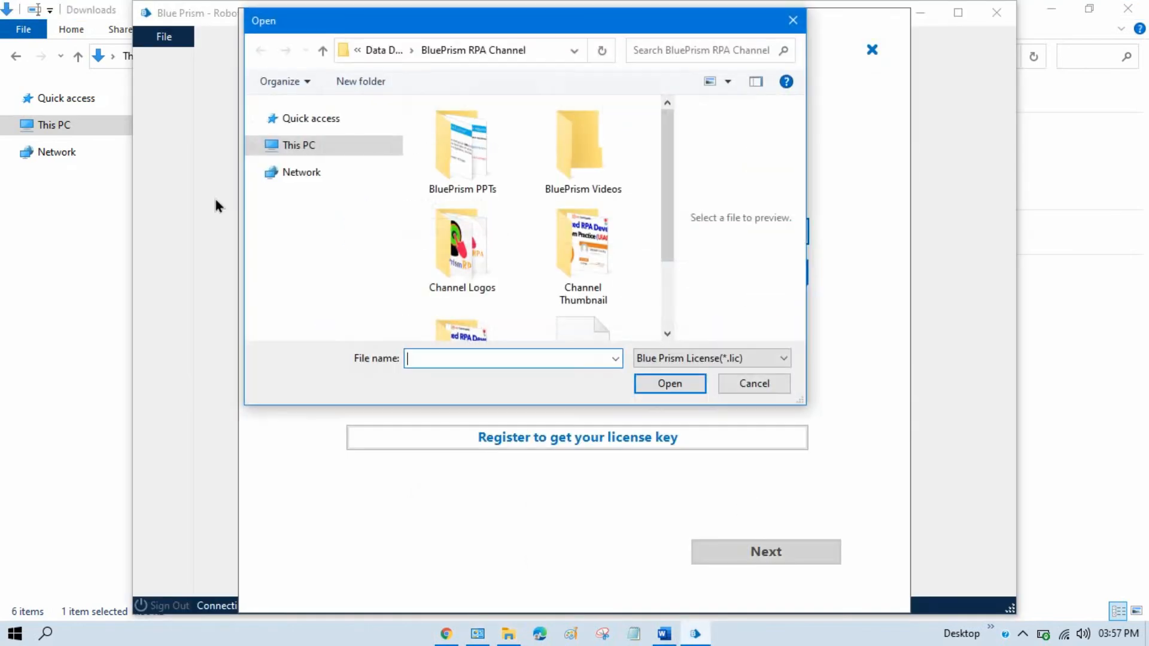
{"action": "left_click", "coordinate": [300, 146]}
{"action": "left_click", "coordinate": [316, 125]}
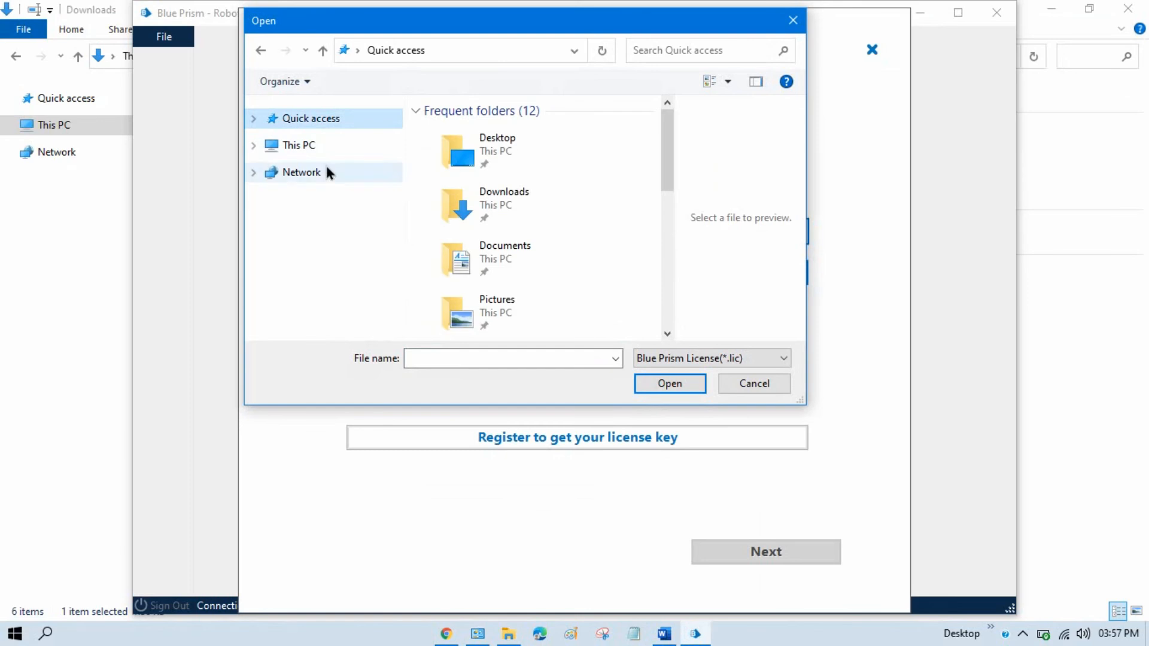
{"action": "double_click", "coordinate": [552, 198]}
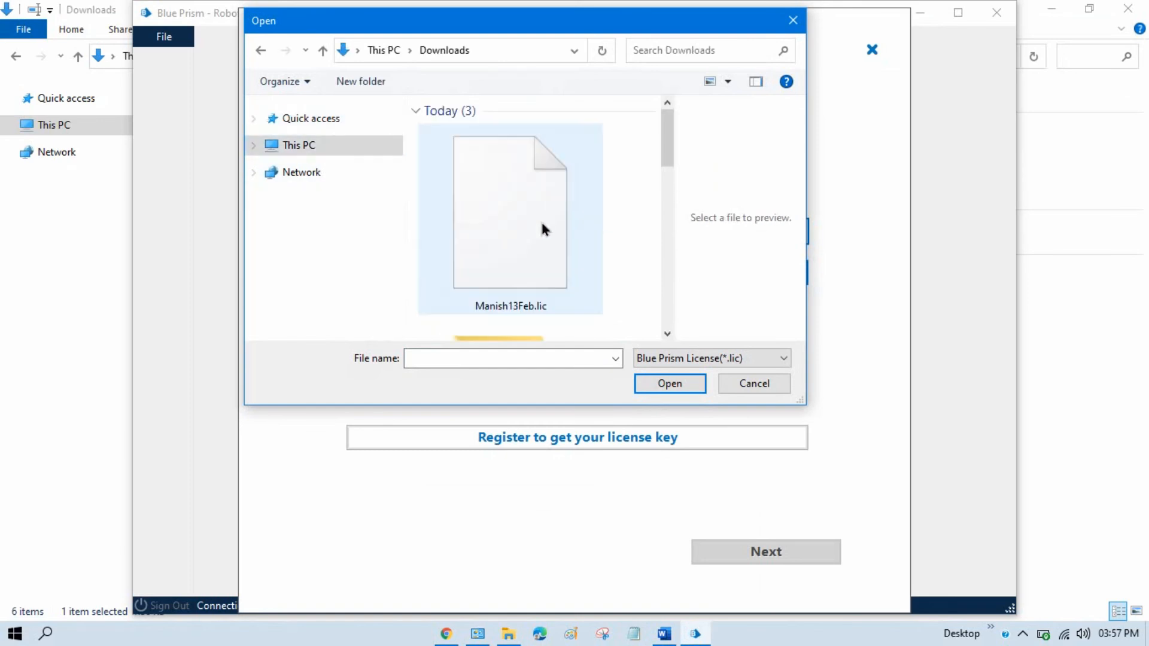
{"action": "left_click", "coordinate": [512, 227]}
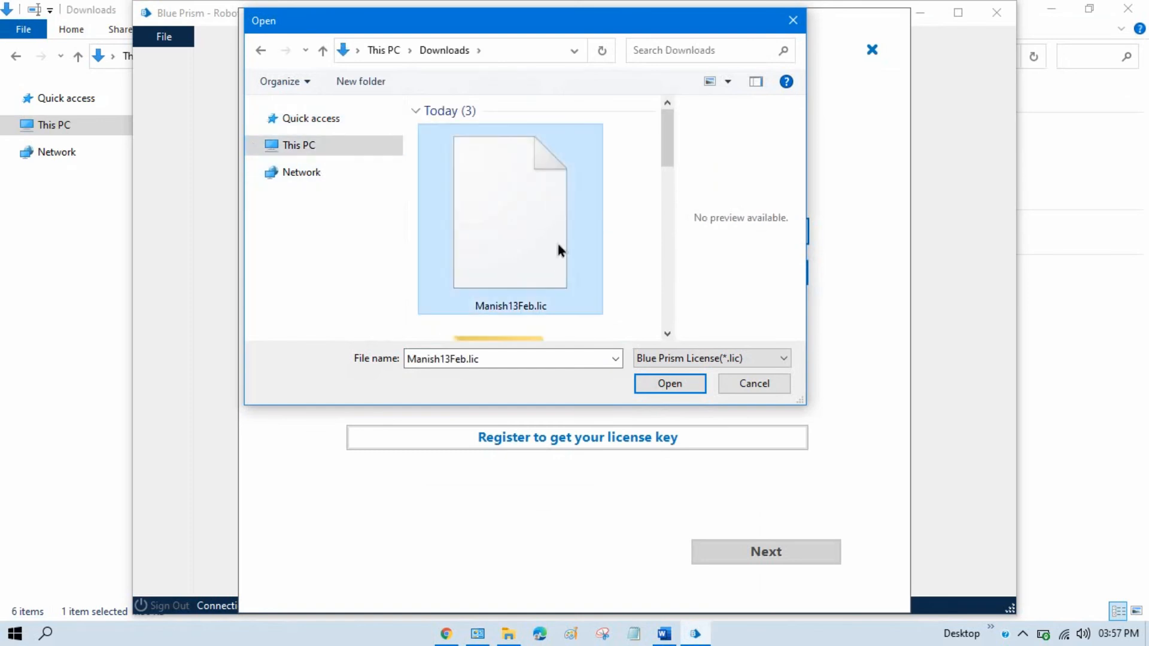
{"action": "left_click", "coordinate": [669, 386]}
- Submit the license and finish activation to reach the Welcome guide
{"action": "left_click", "coordinate": [778, 556]}
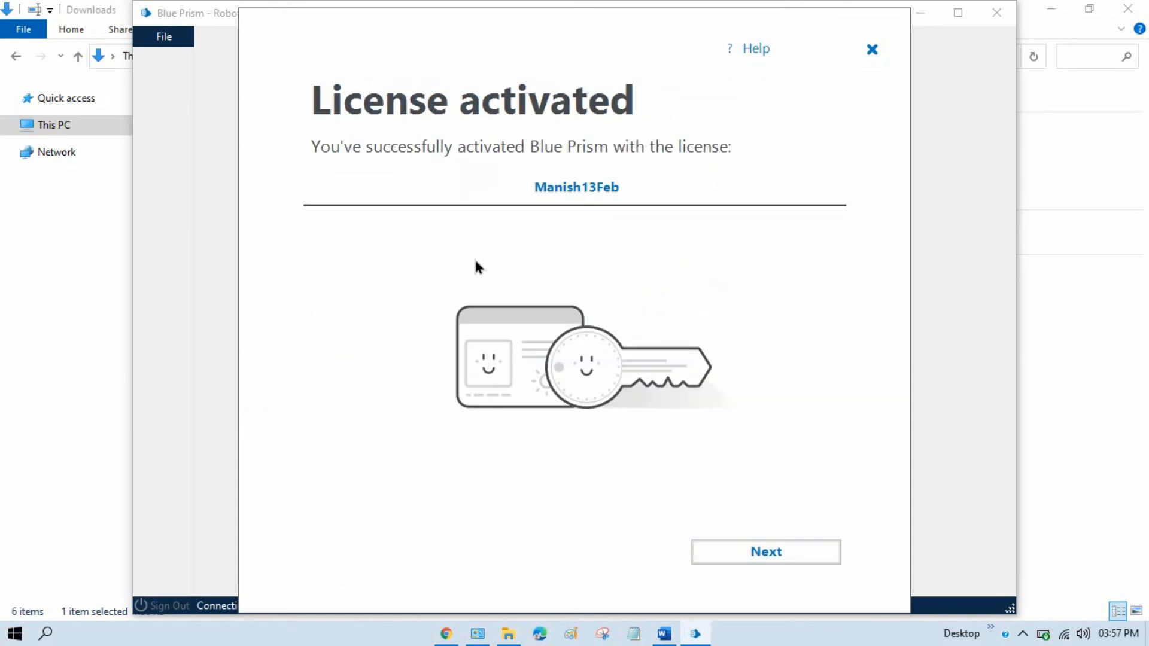
{"action": "left_click", "coordinate": [789, 561]}
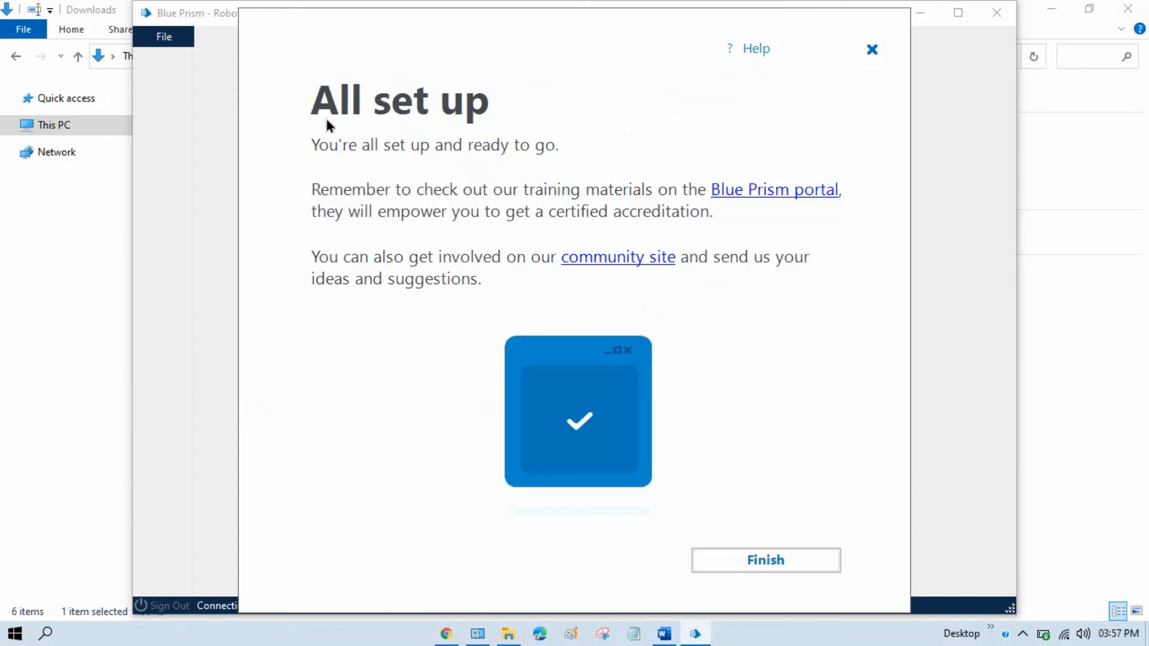
{"action": "left_click", "coordinate": [770, 559]}
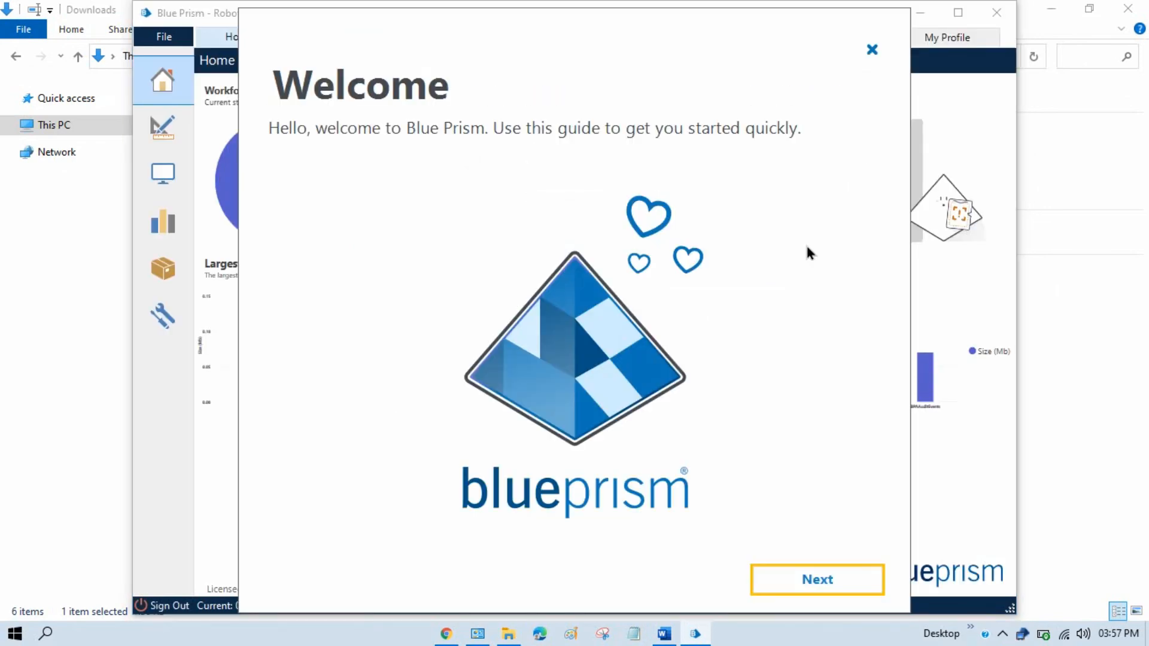
- Dismiss the Welcome guide, maximize the Home dashboard, then bring up Programs and Features
{"action": "left_click", "coordinate": [793, 579]}
{"action": "left_click", "coordinate": [852, 580]}
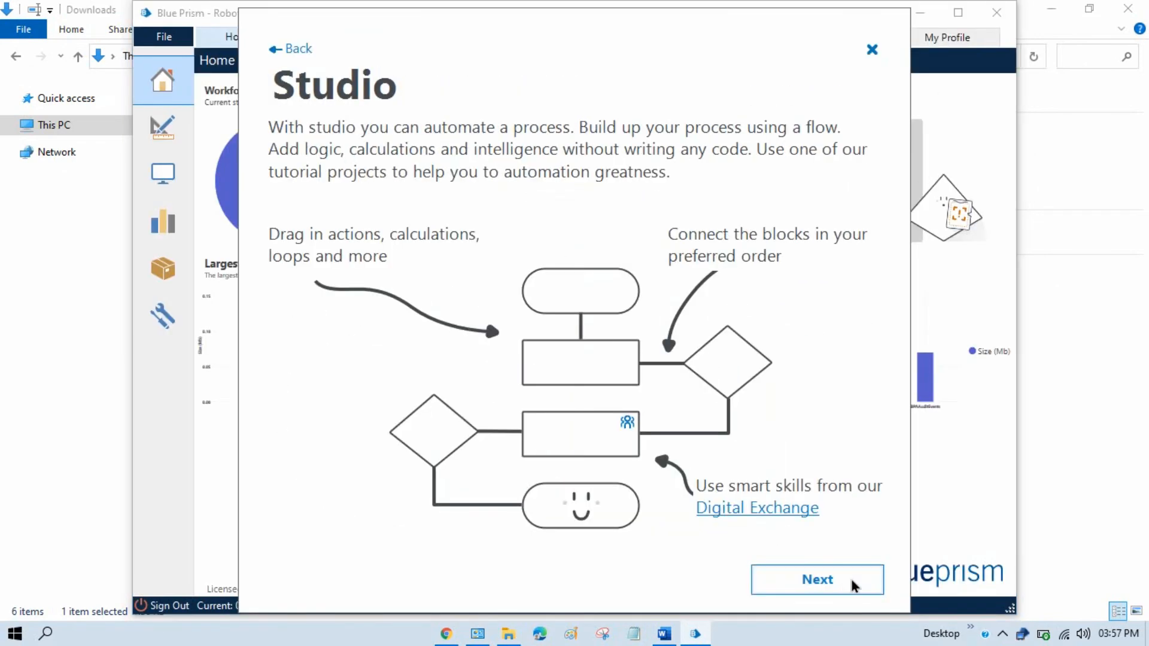
{"action": "left_click", "coordinate": [842, 585]}
{"action": "left_click", "coordinate": [844, 580]}
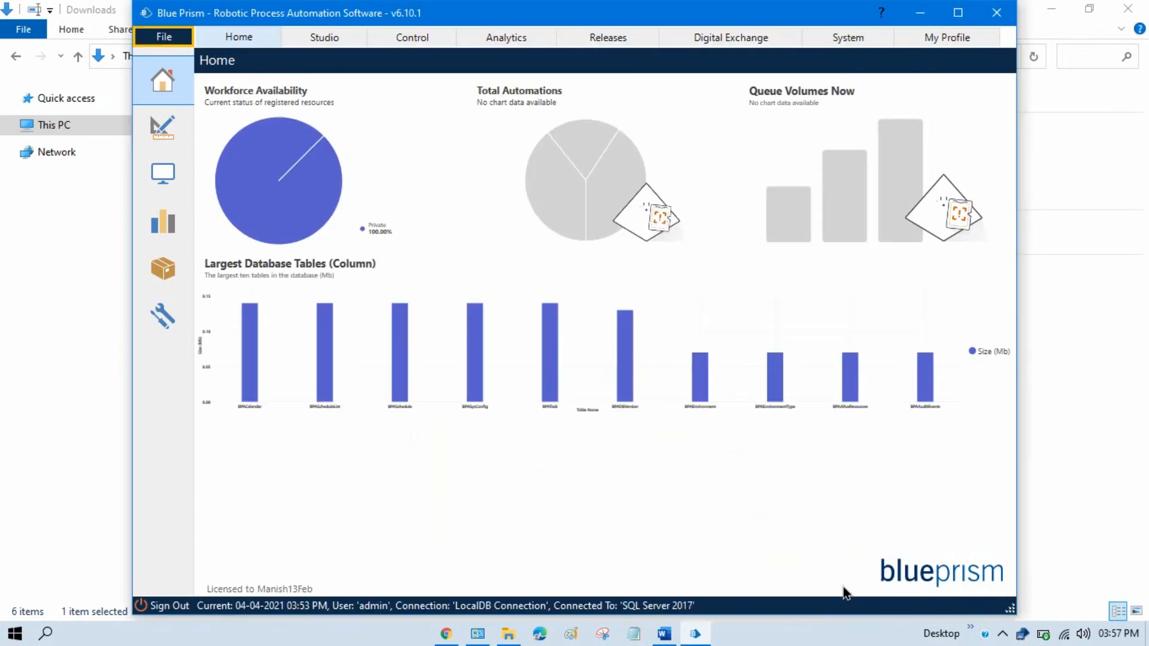
{"action": "left_click", "coordinate": [957, 13]}
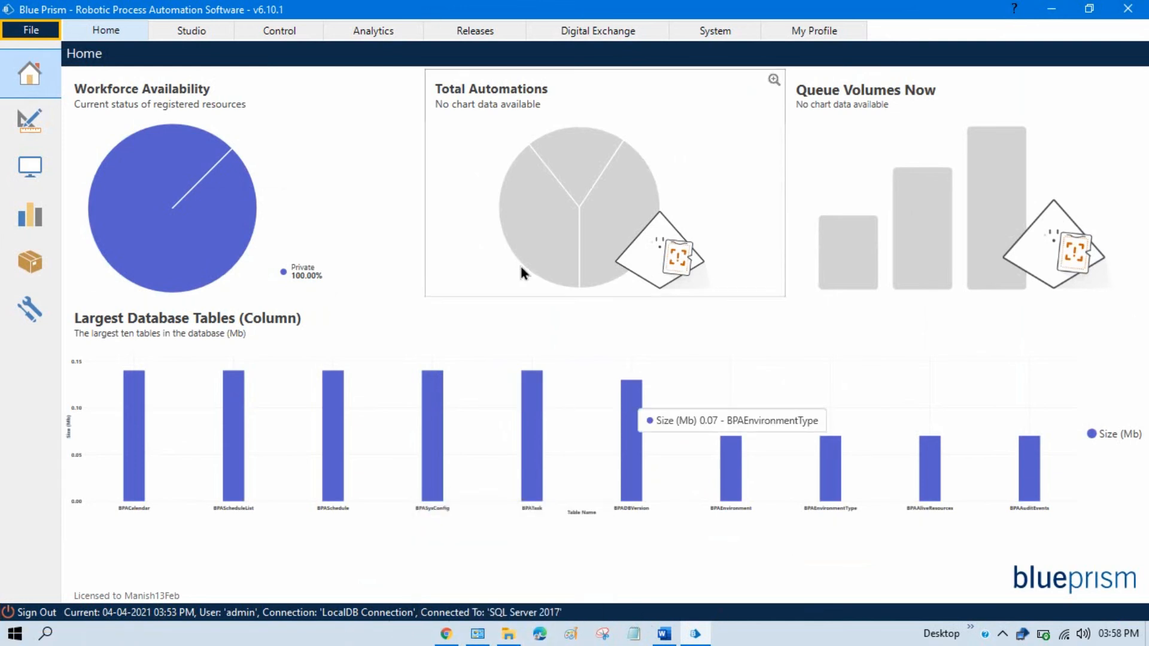
{"action": "left_click", "coordinate": [478, 636]}
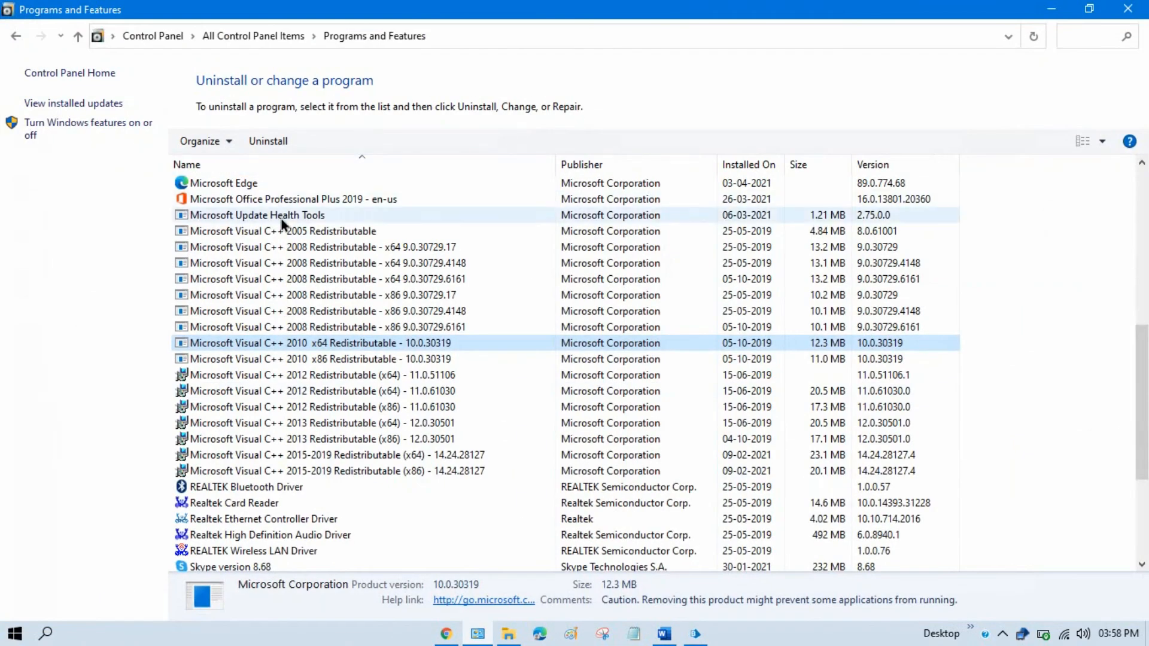
- Close the current programs list and reopen Programs and Features through Control Panel
{"action": "left_click", "coordinate": [1114, 16]}
{"action": "key", "text": "super"}
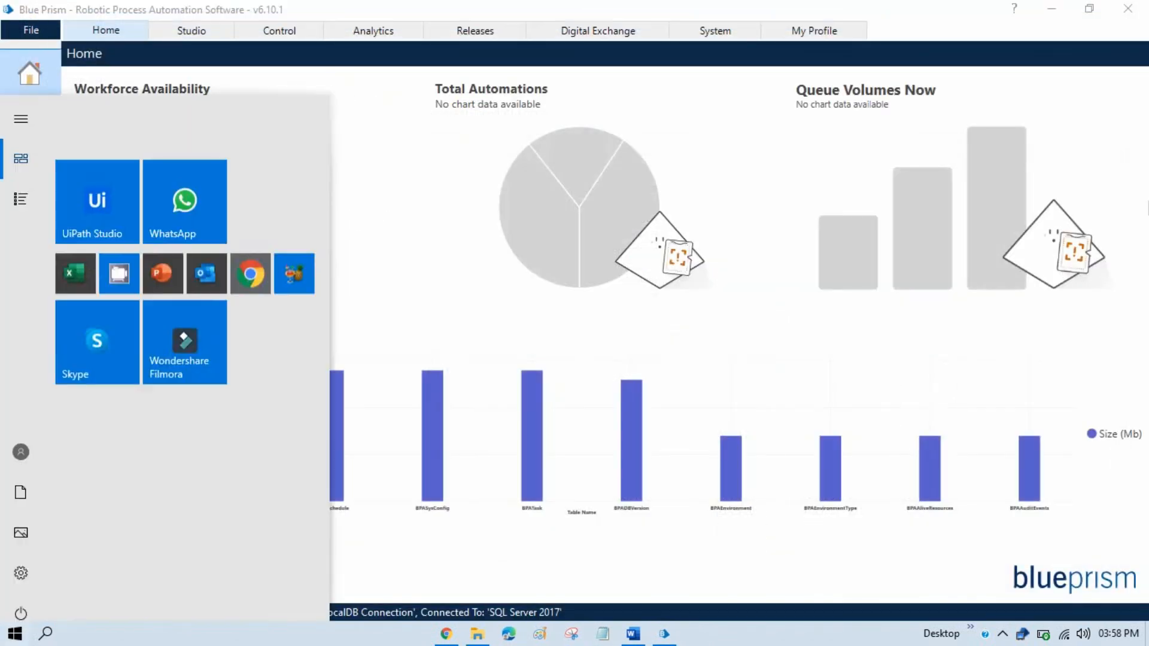
{"action": "type", "text": "conro"}
{"action": "left_click", "coordinate": [102, 298]}
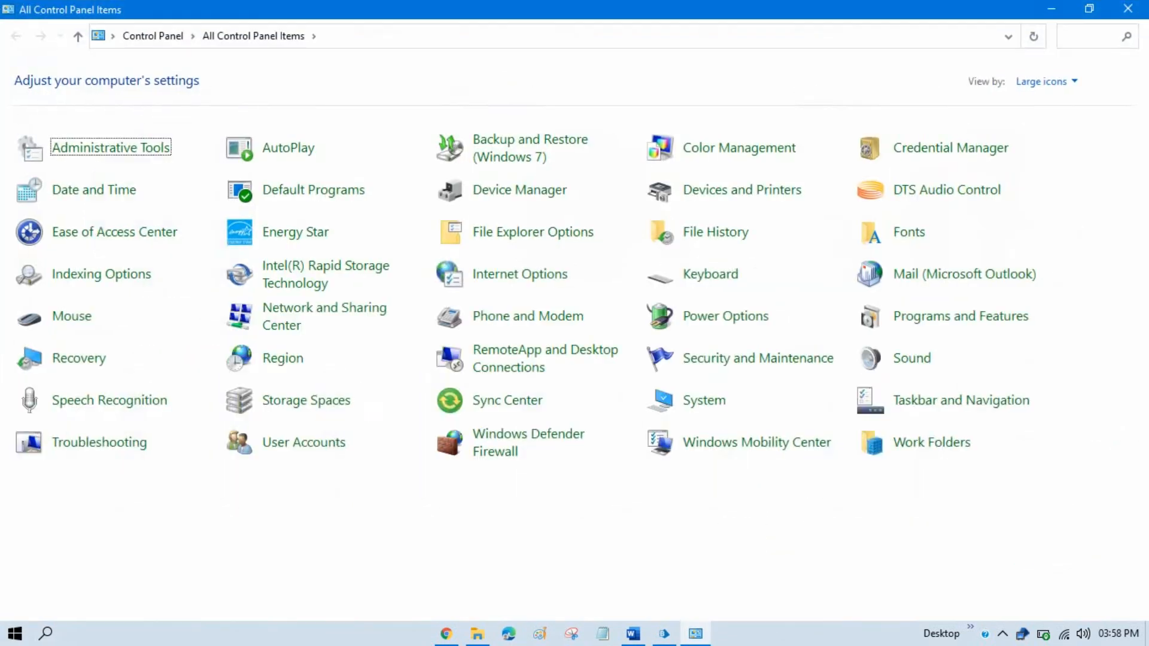
{"action": "left_click", "coordinate": [109, 359]}
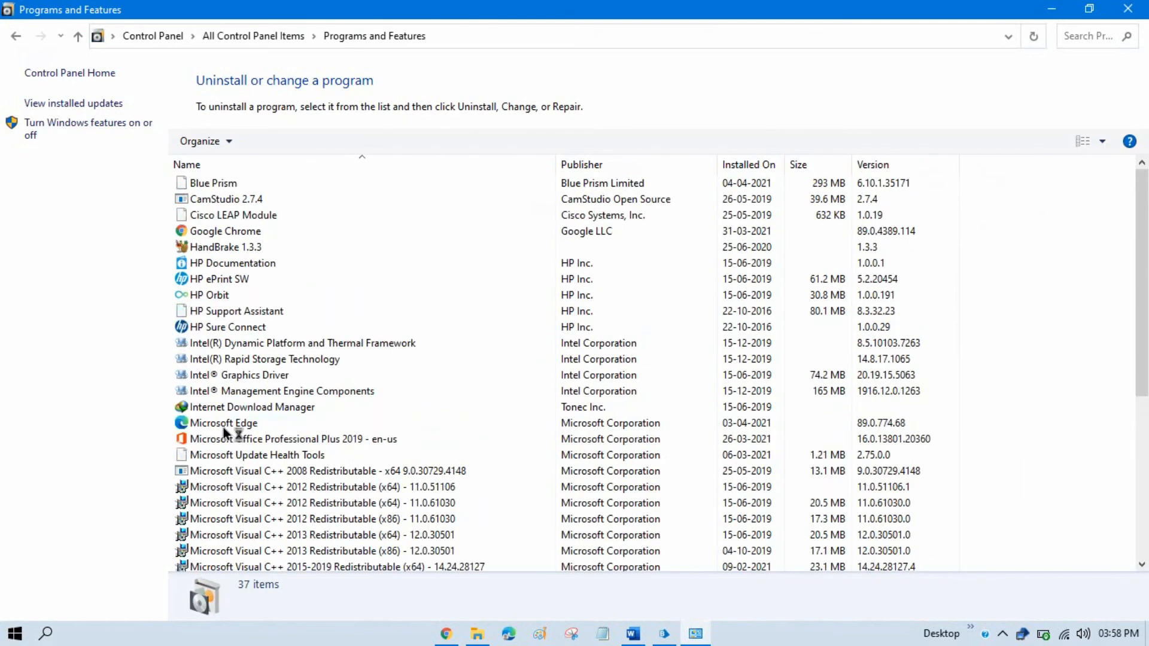
- Find and select Microsoft SQL Server 2017 LocalDB among the M entries, then close the list
{"action": "left_click", "coordinate": [307, 317]}
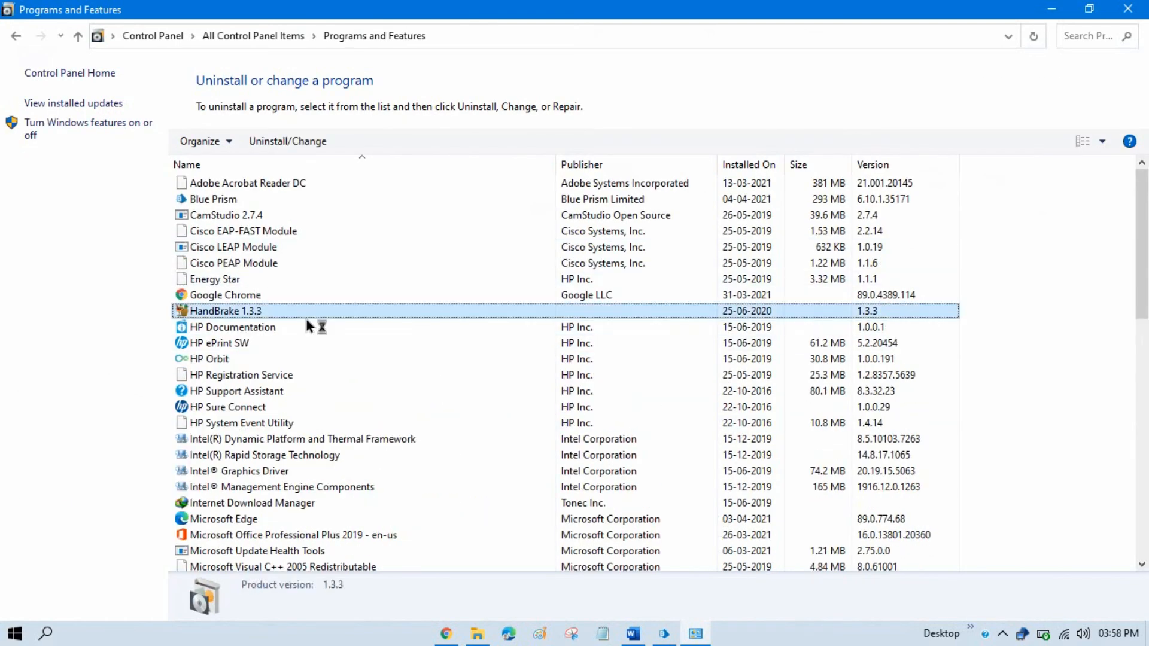
{"action": "key", "text": "m"}
{"action": "left_click", "coordinate": [262, 220]}
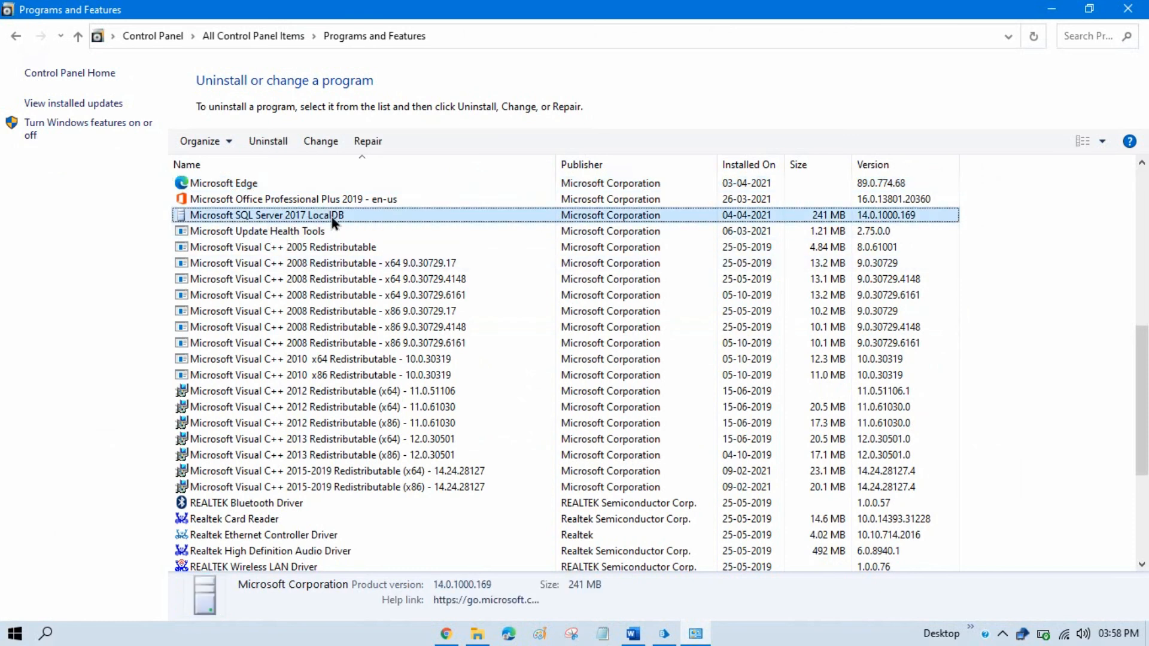
{"action": "left_click", "coordinate": [1128, 16]}
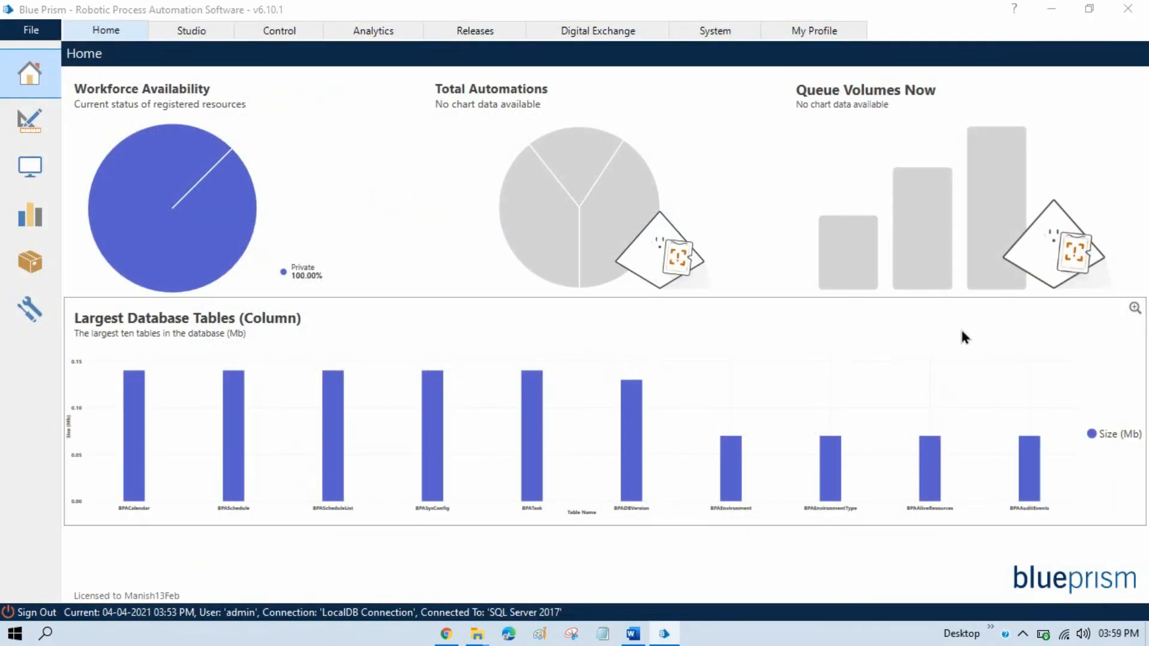